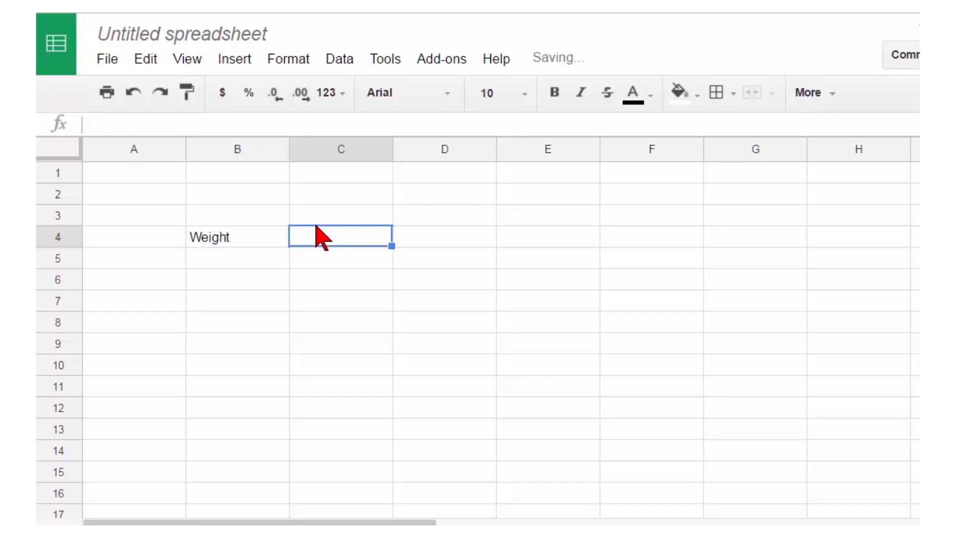
# Fill cells C4 through F4 with the headings X, Arm, = and Moment, entering X and = as plain text
pyautogui.write("'X")
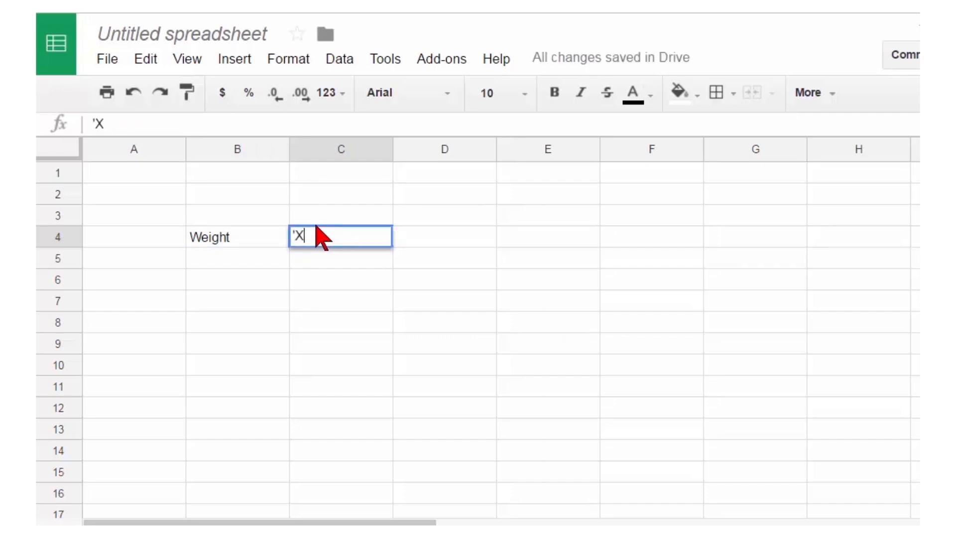
pyautogui.click(431, 241)
pyautogui.write('Arm')
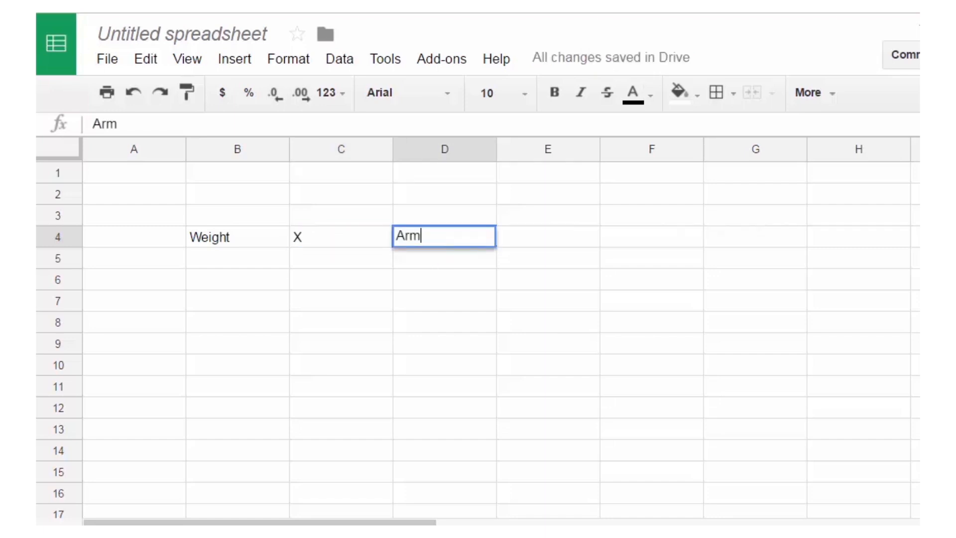
pyautogui.press('Tab')
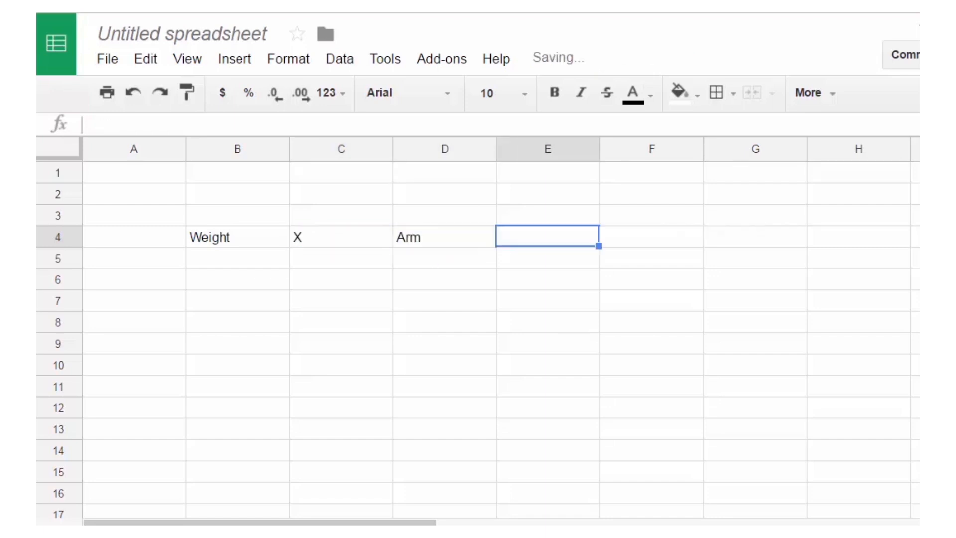
pyautogui.write("'=")
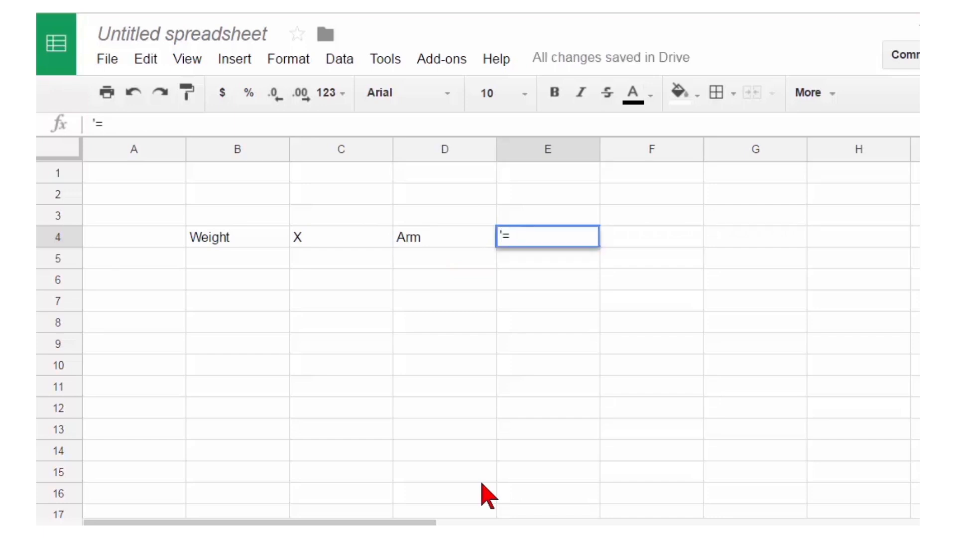
pyautogui.press('Tab')
pyautogui.write('Moment')
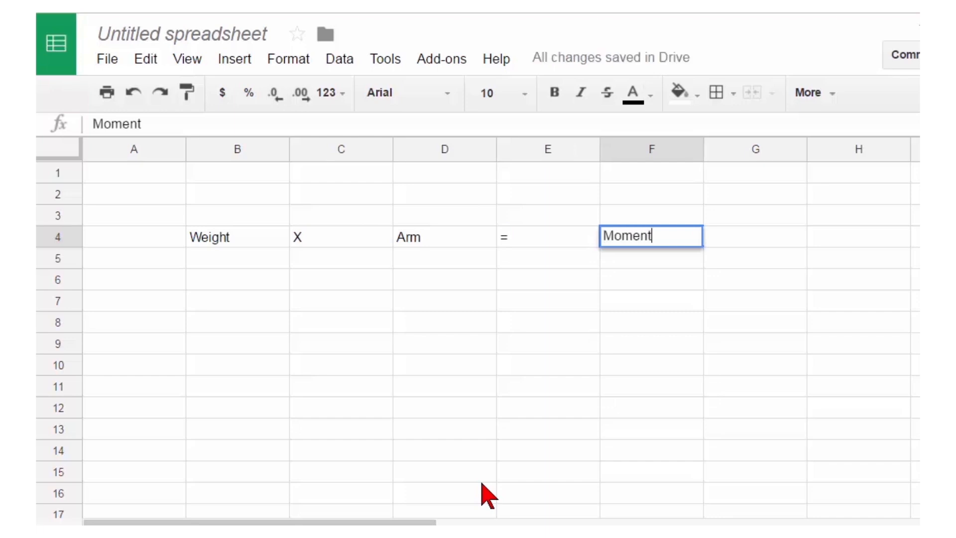
pyautogui.press('Return')
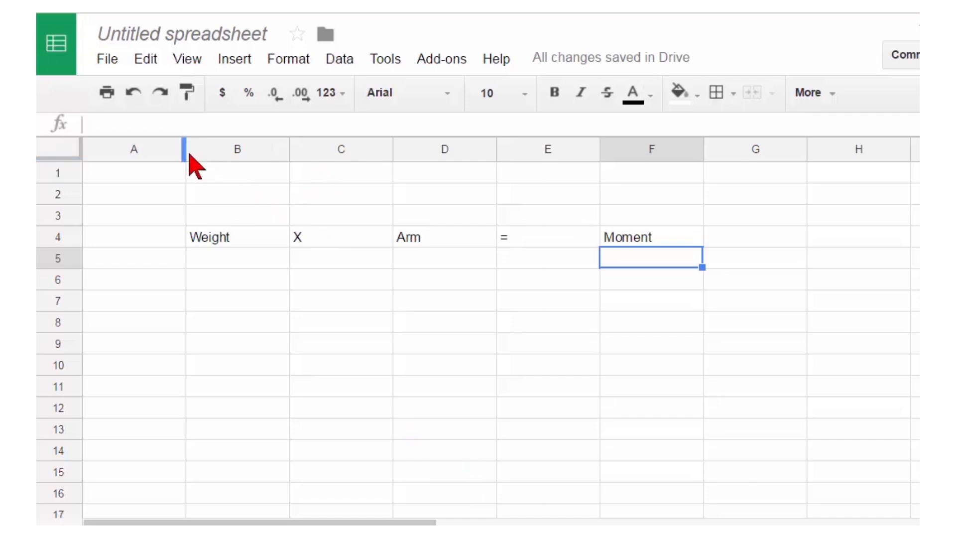
# Narrow columns A, C, E and D so the Weight X Arm = Moment headings sit closer together
pyautogui.moveTo(180, 154); pyautogui.dragTo(120, 155)
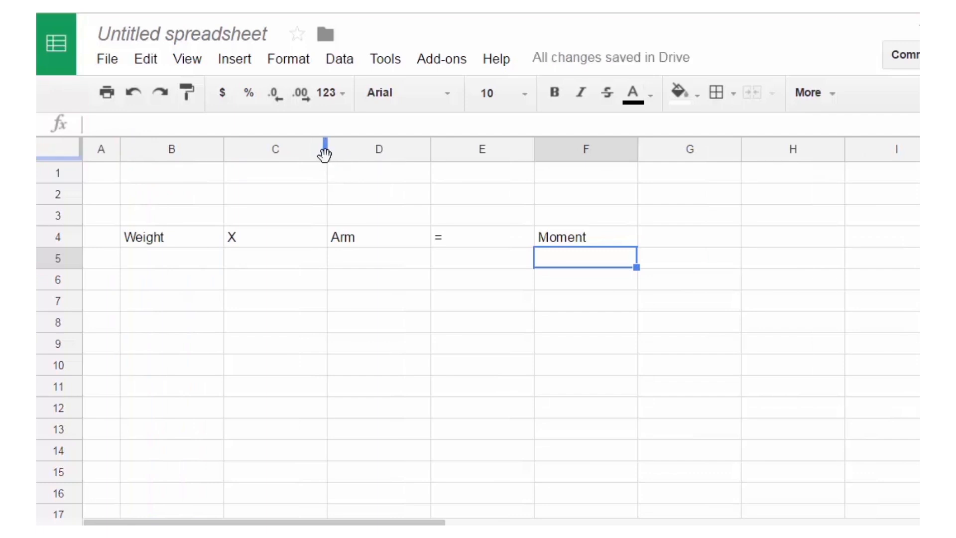
pyautogui.moveTo(325, 154); pyautogui.dragTo(250, 166)
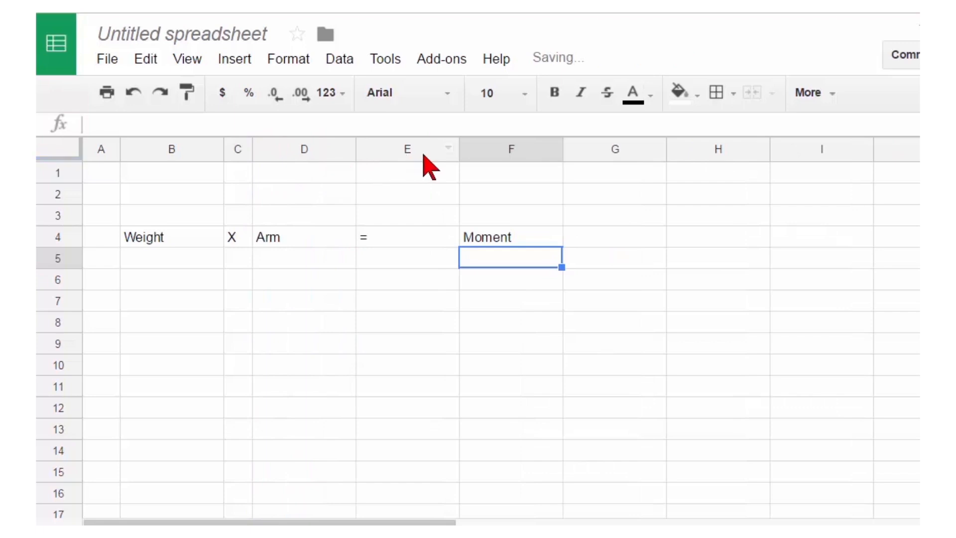
pyautogui.moveTo(456, 149); pyautogui.dragTo(380, 165)
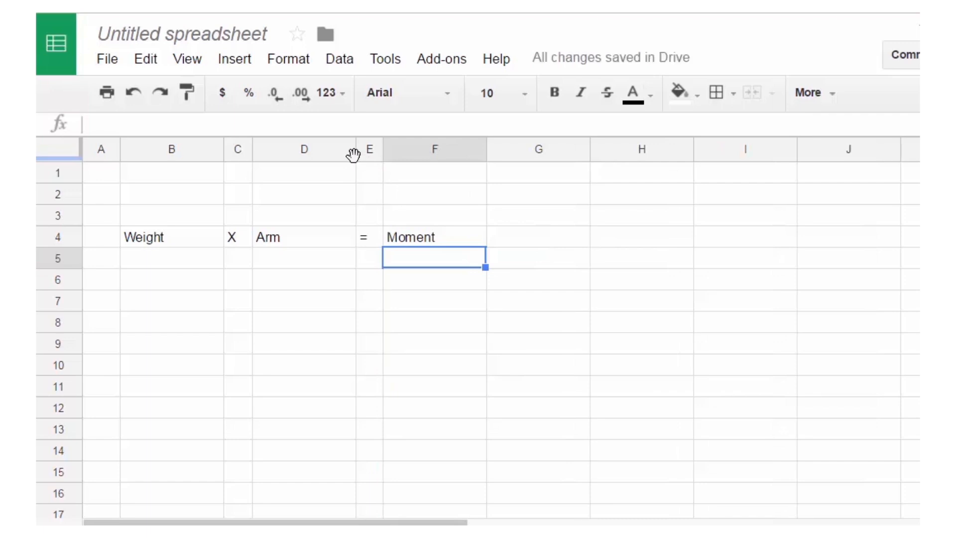
pyautogui.moveTo(356, 149); pyautogui.dragTo(313, 172)
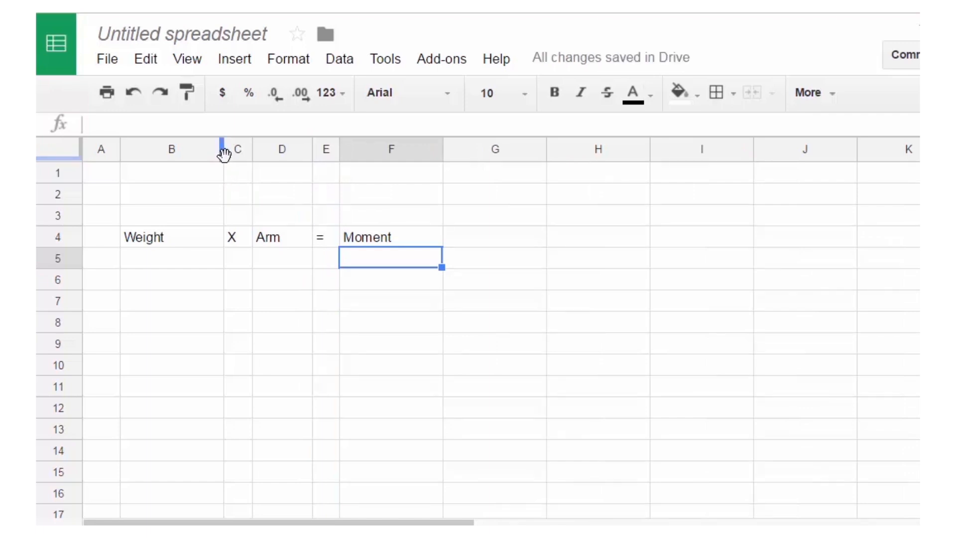
pyautogui.click(178, 255)
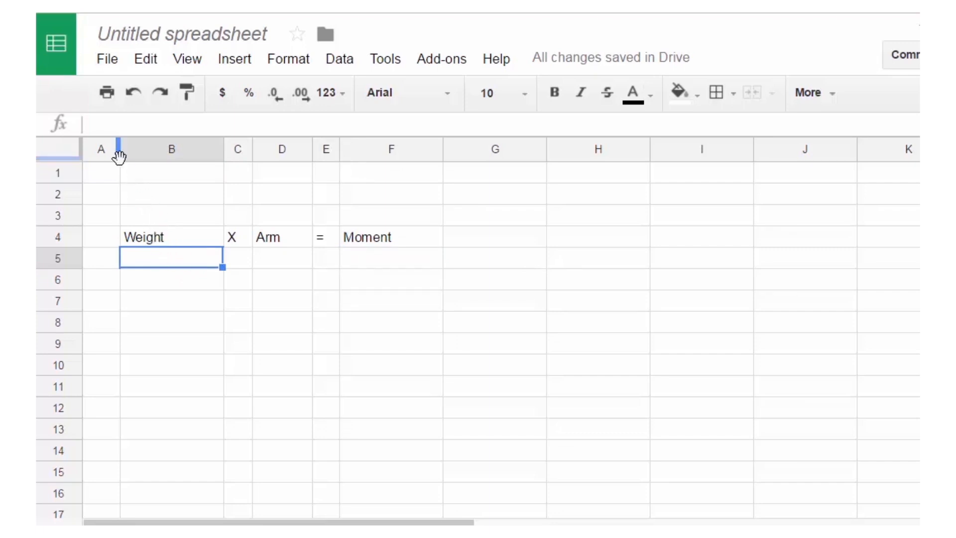
# Label cell A5 "Nose Scale" and widen column A until the whole label fits
pyautogui.moveTo(120, 152); pyautogui.dragTo(151, 150)
pyautogui.click(149, 256)
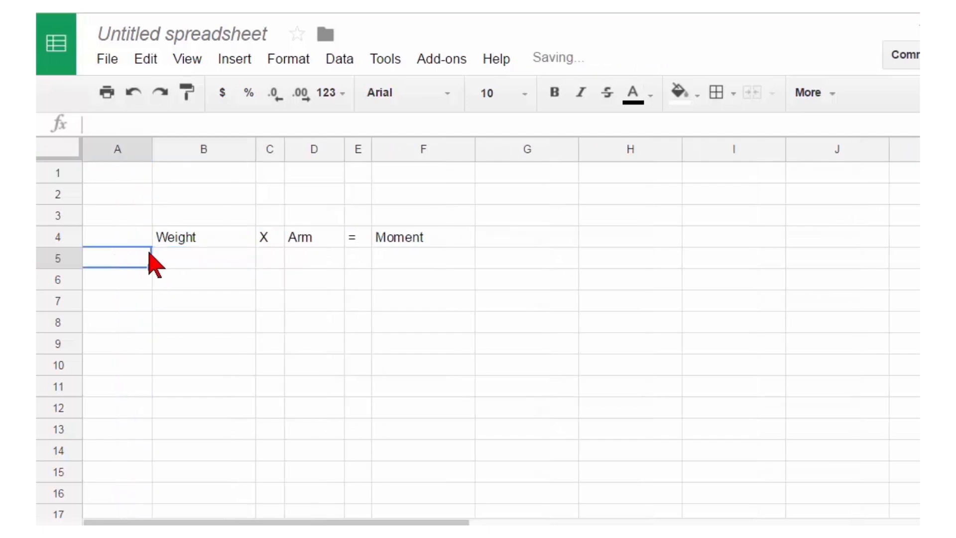
pyautogui.write('Nose')
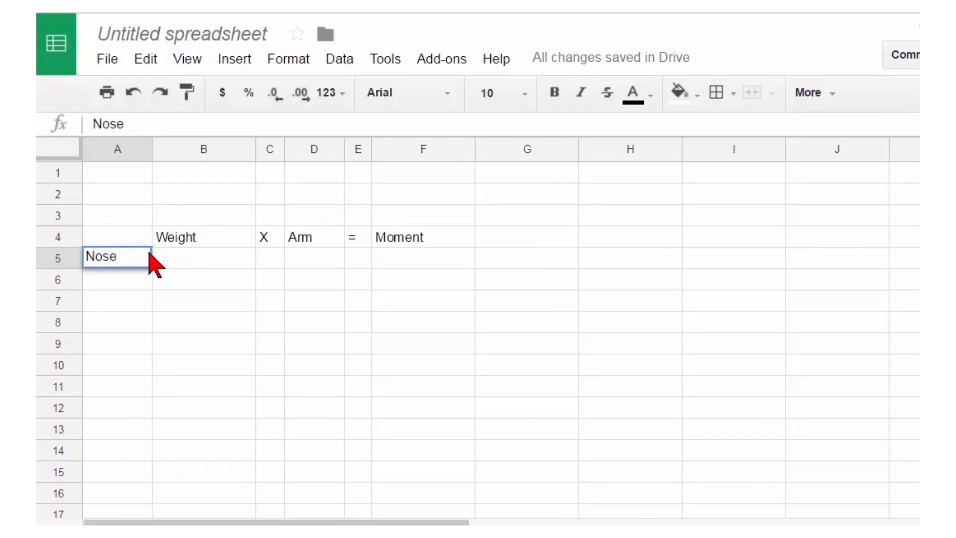
pyautogui.write(' Scale')
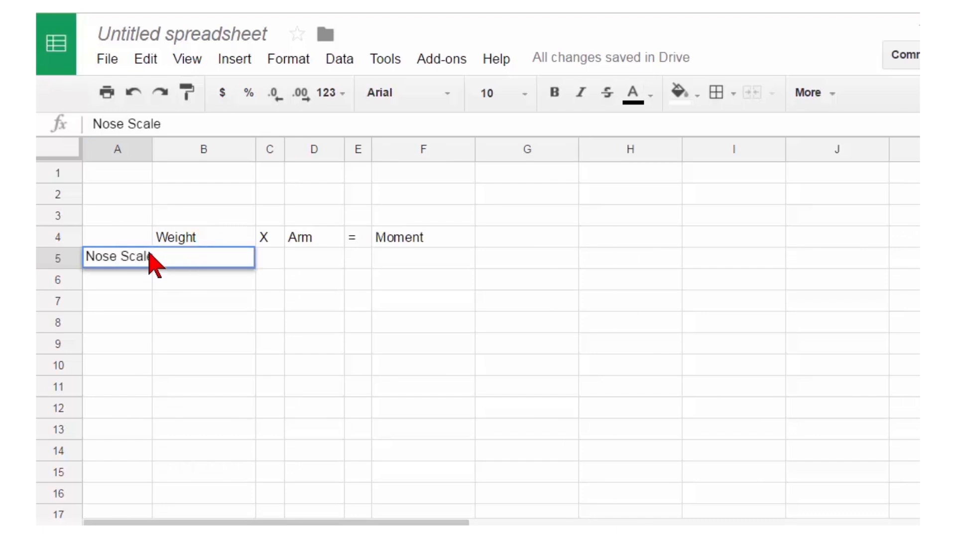
pyautogui.press('Tab')
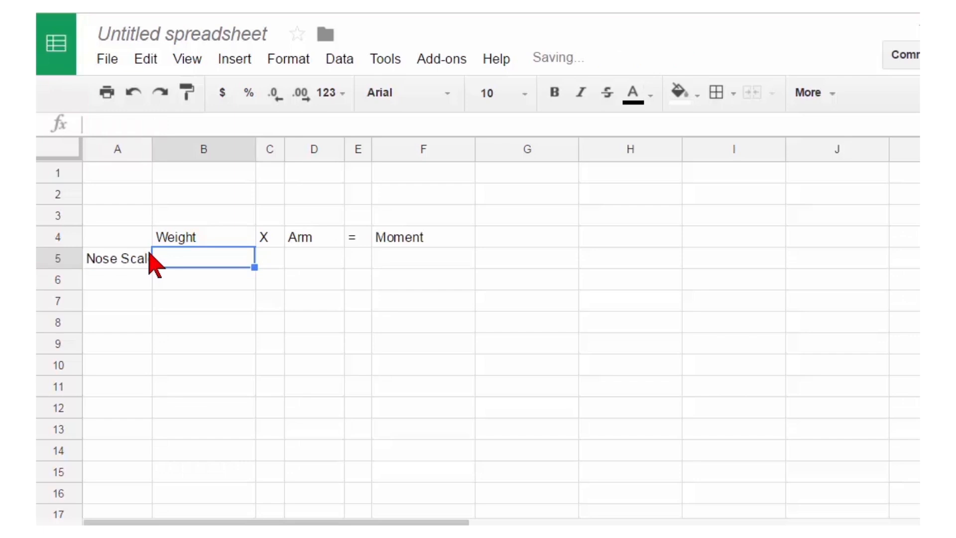
pyautogui.moveTo(152, 153); pyautogui.dragTo(164, 241)
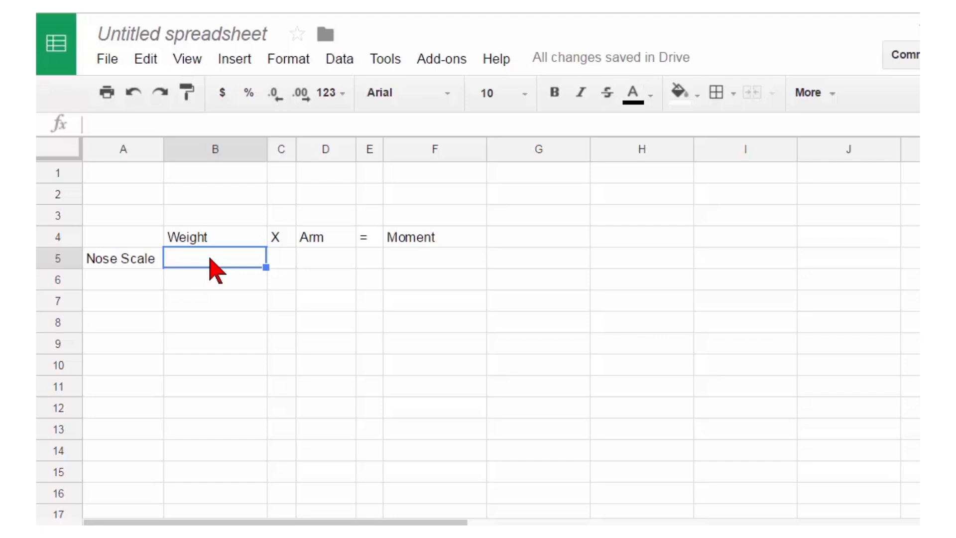
# Enter a weight of 380 and an arm of 58.3 in the Nose Scale row
pyautogui.write('380')
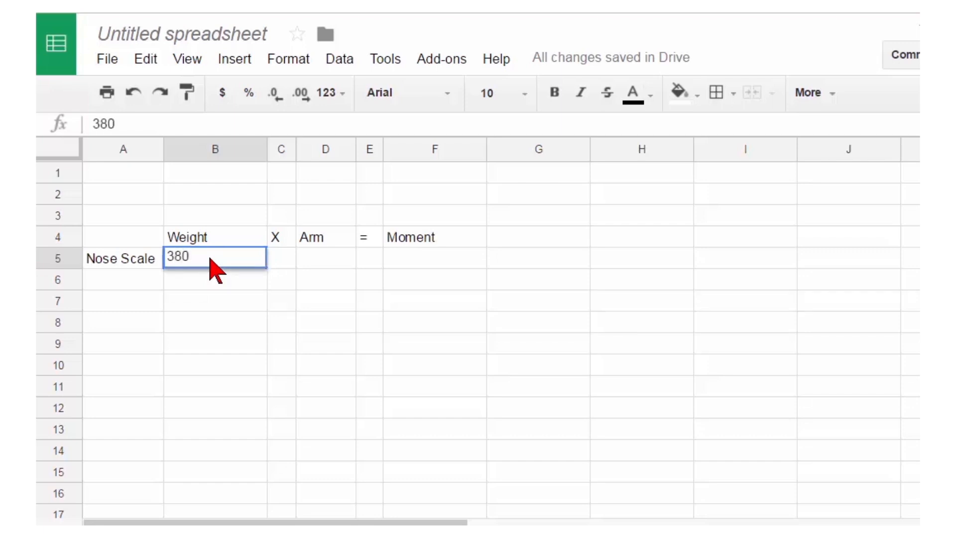
pyautogui.press('Tab')
pyautogui.press('Tab')
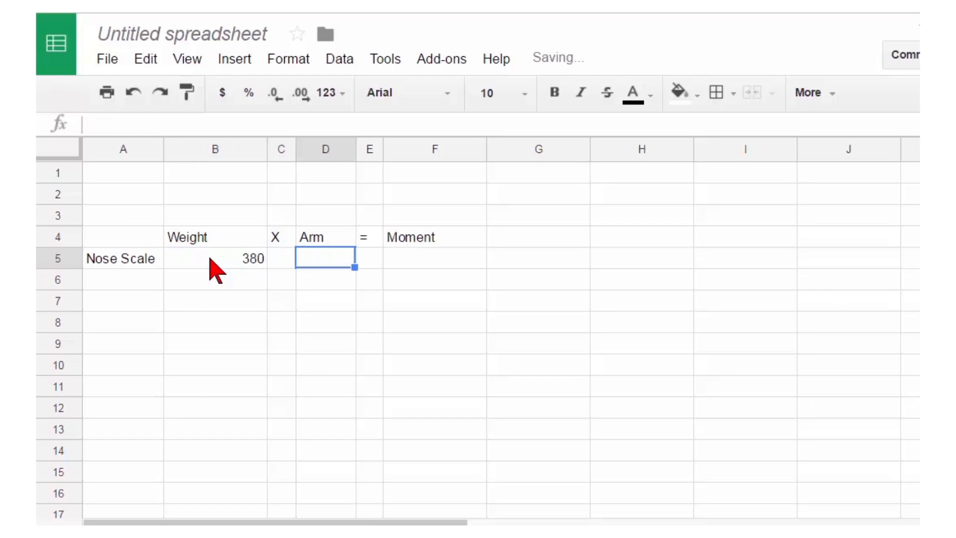
pyautogui.write('58.3')
pyautogui.press('Tab')
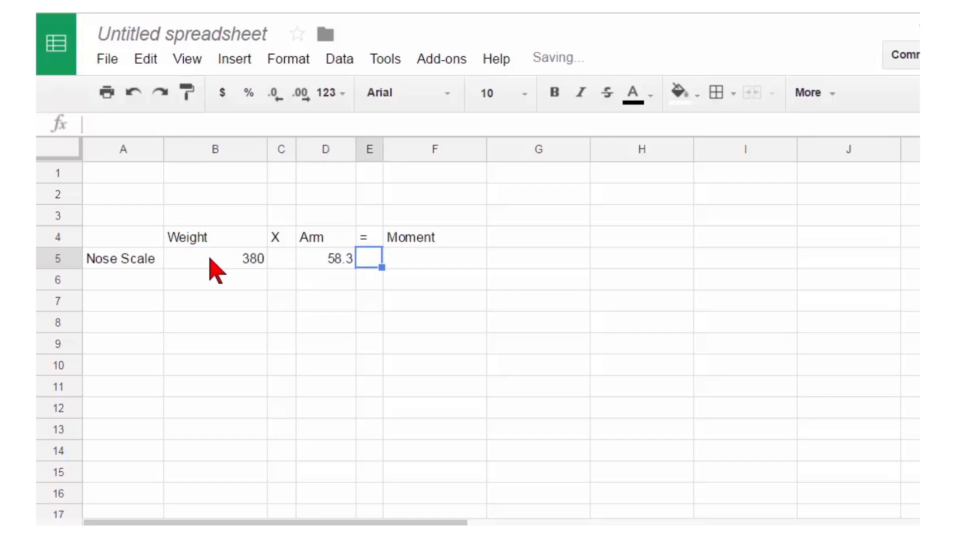
# Calculate the Nose Scale moment in F5 with a formula multiplying the weight in B5 by the arm in D5
pyautogui.click(407, 262)
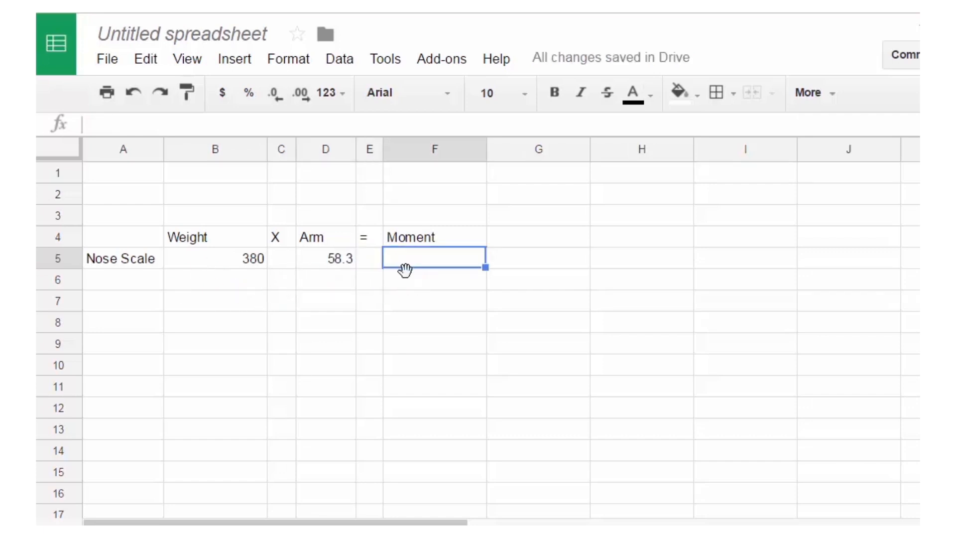
pyautogui.write('=')
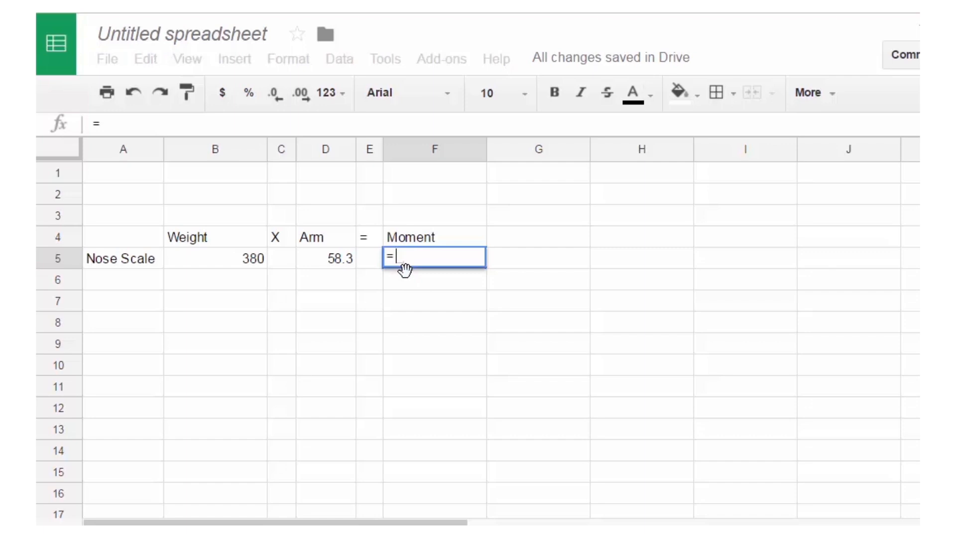
pyautogui.click(224, 259)
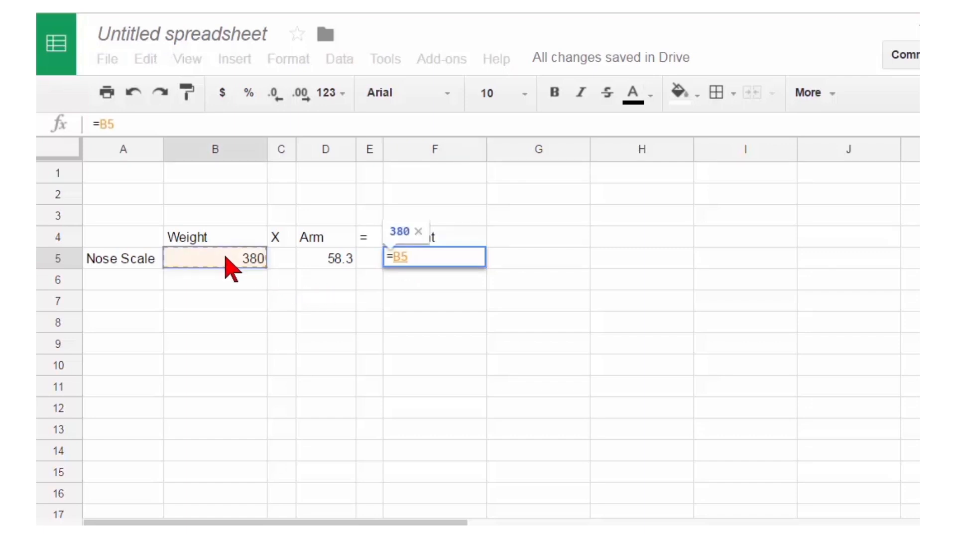
pyautogui.write('*')
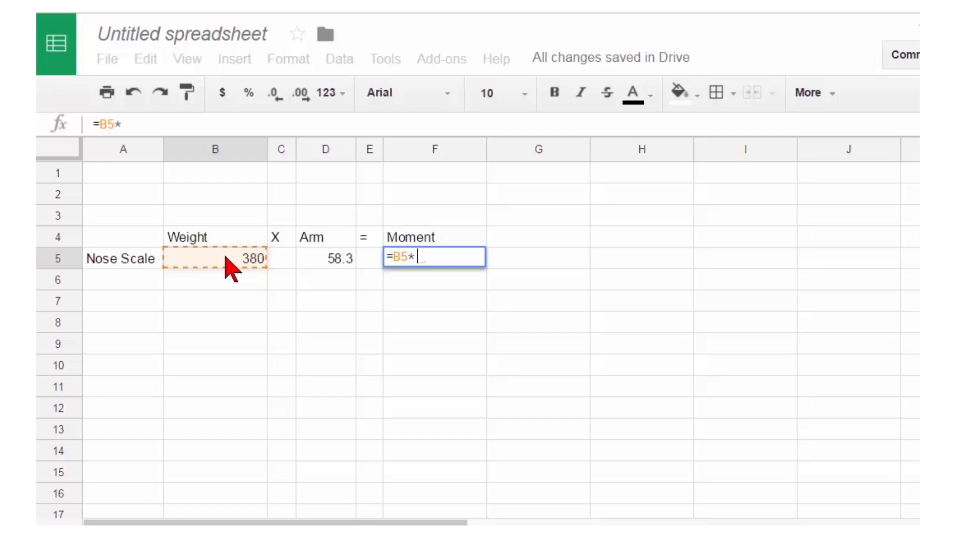
pyautogui.click(332, 259)
pyautogui.press('Return')
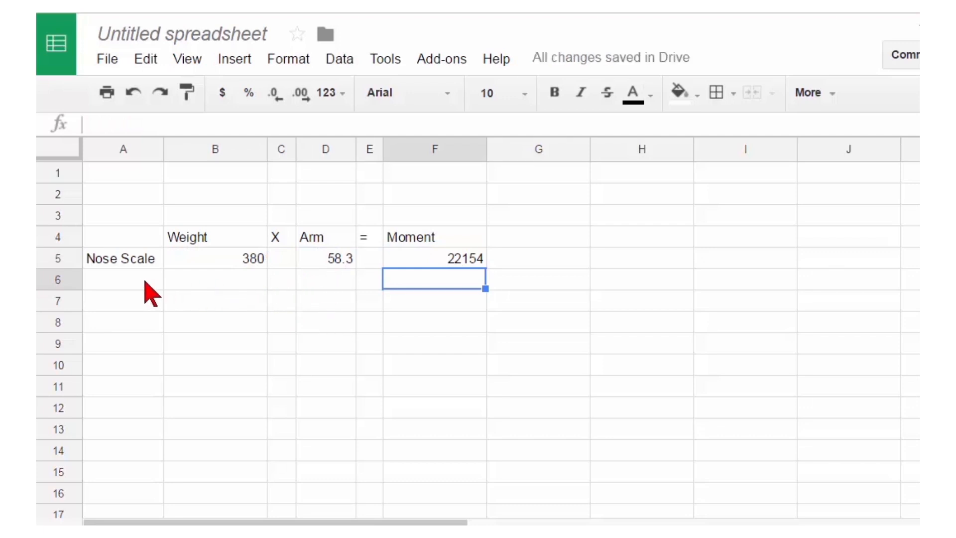
# Add the row labels "LM Scale" in A6 and "RM Scale" in A7
pyautogui.click(126, 279)
pyautogui.write('LM')
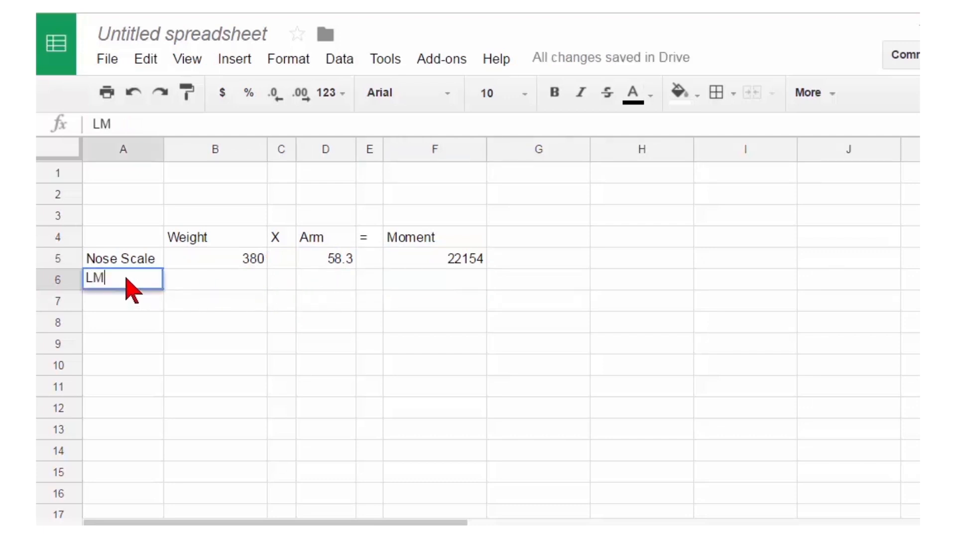
pyautogui.write(' Scale')
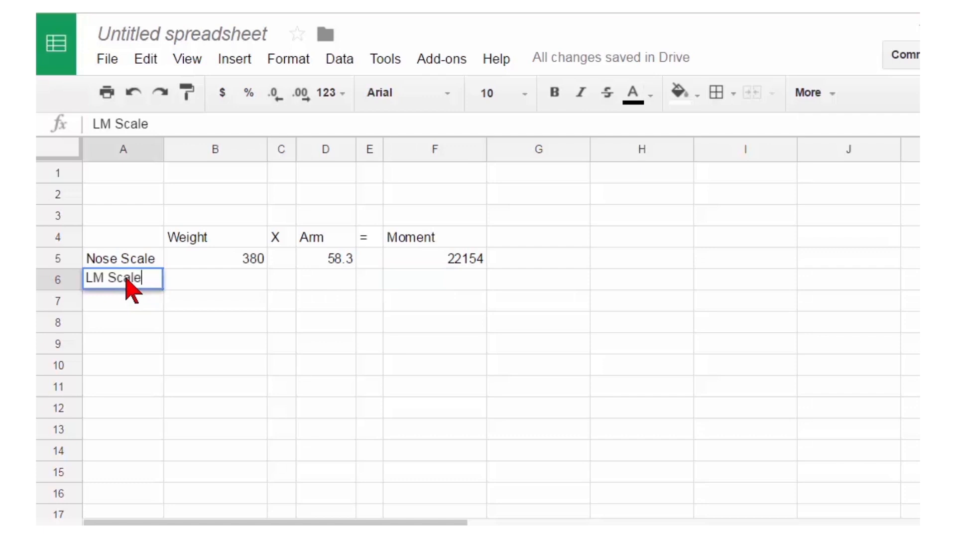
pyautogui.press('Return')
pyautogui.write('RM Scale')
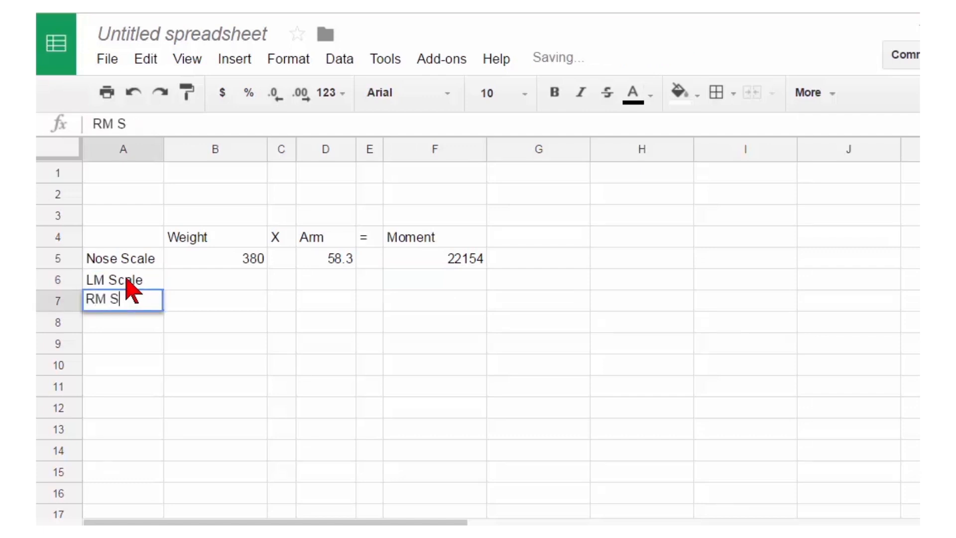
# Enter a weight of 1400 and an arm of 54 in the LM Scale row
pyautogui.click(127, 282)
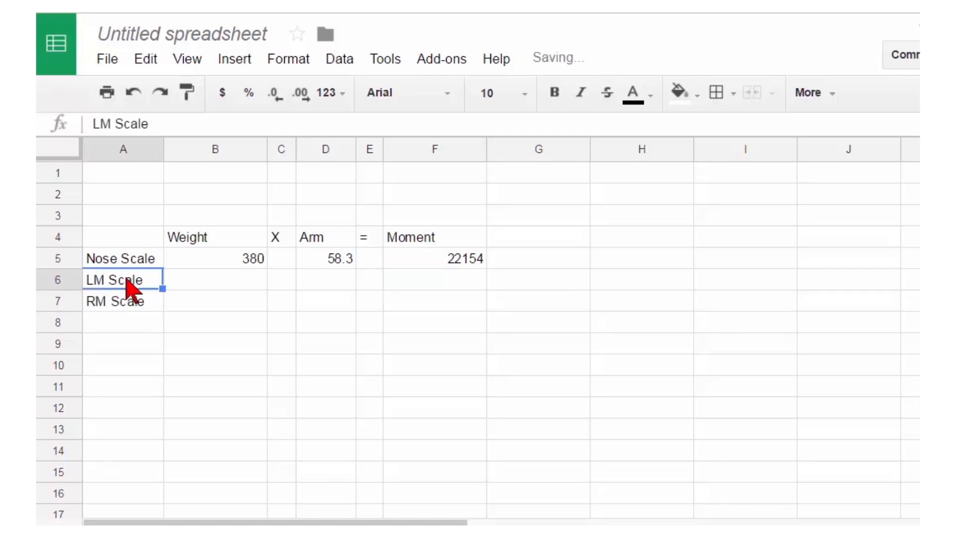
pyautogui.press('Right')
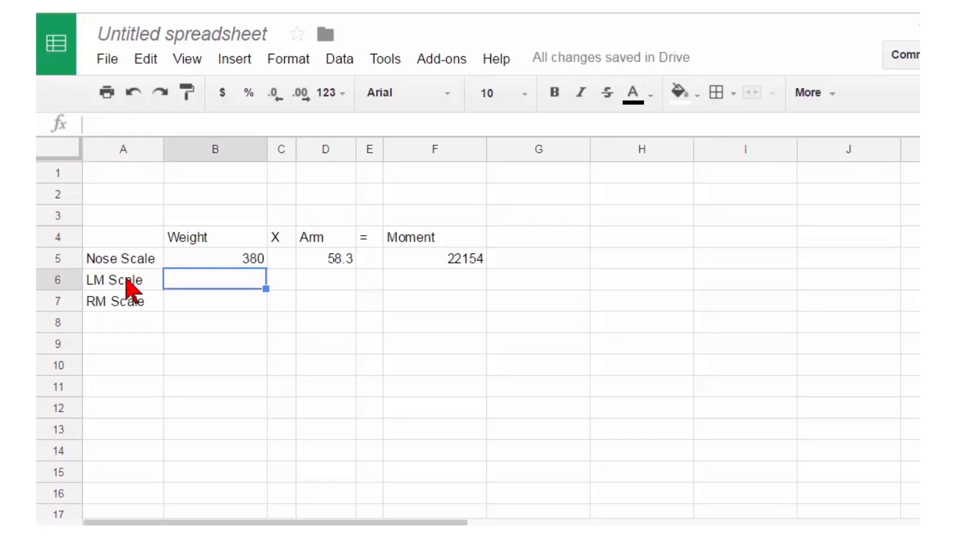
pyautogui.write('1400')
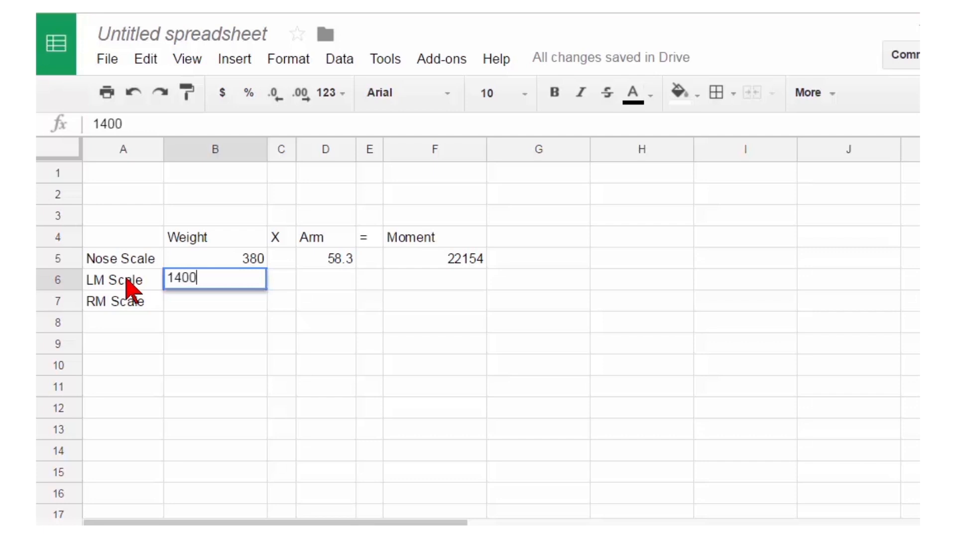
pyautogui.press('Tab')
pyautogui.press('Tab')
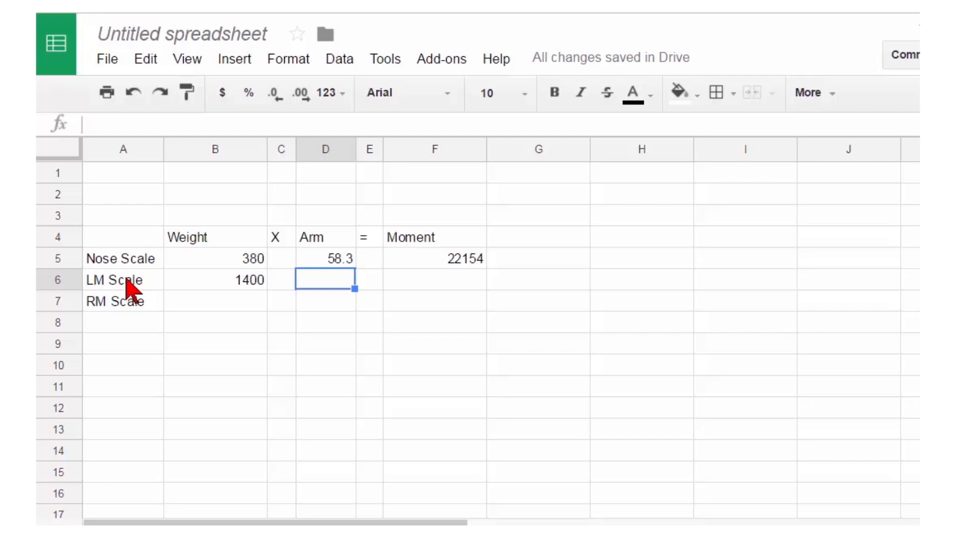
pyautogui.write('54')
pyautogui.press('Return')
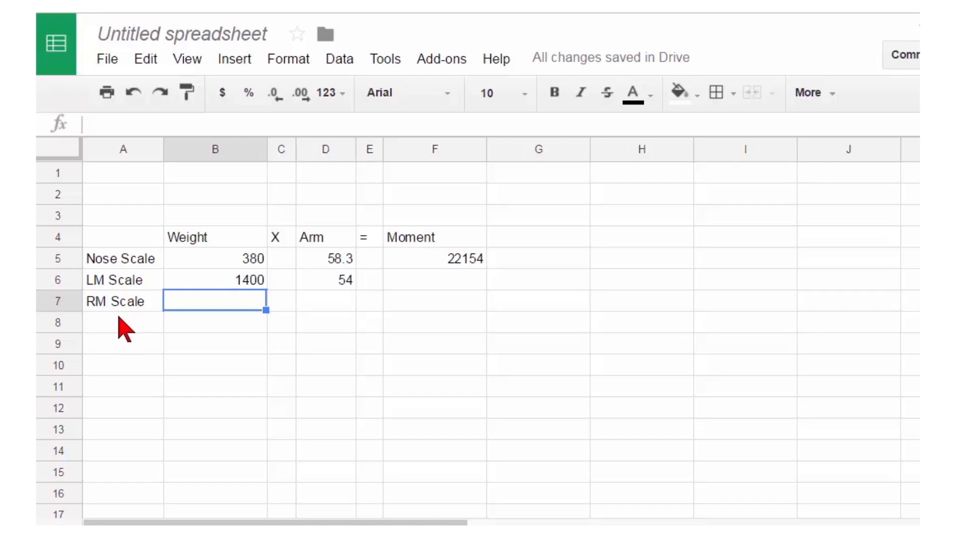
# Enter a weight of 1363 and an arm of 54 in the RM Scale row
pyautogui.write('1363')
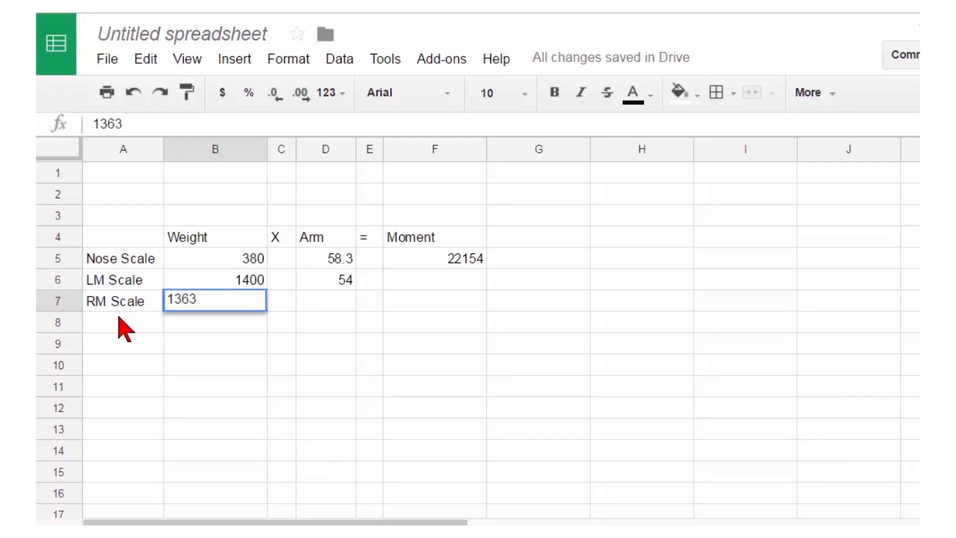
pyautogui.click(323, 298)
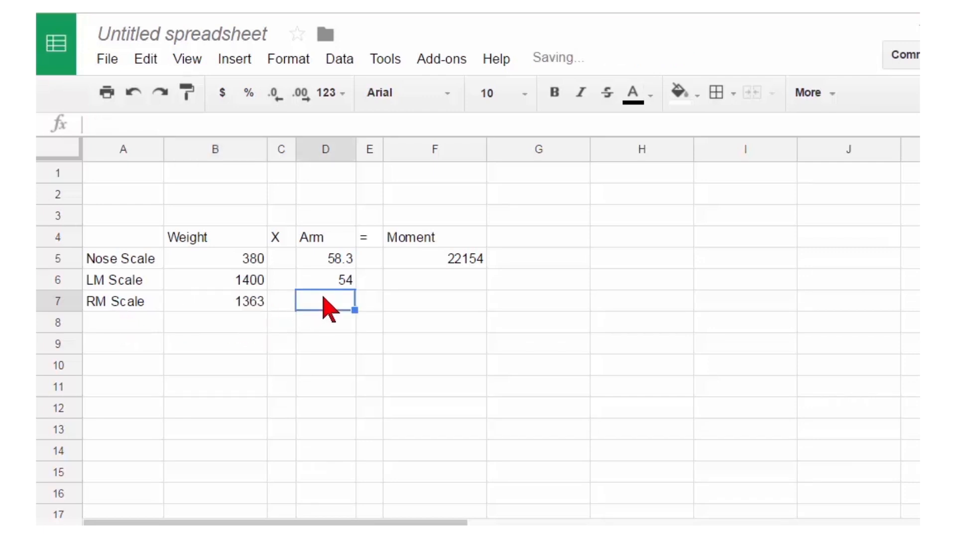
pyautogui.write('54')
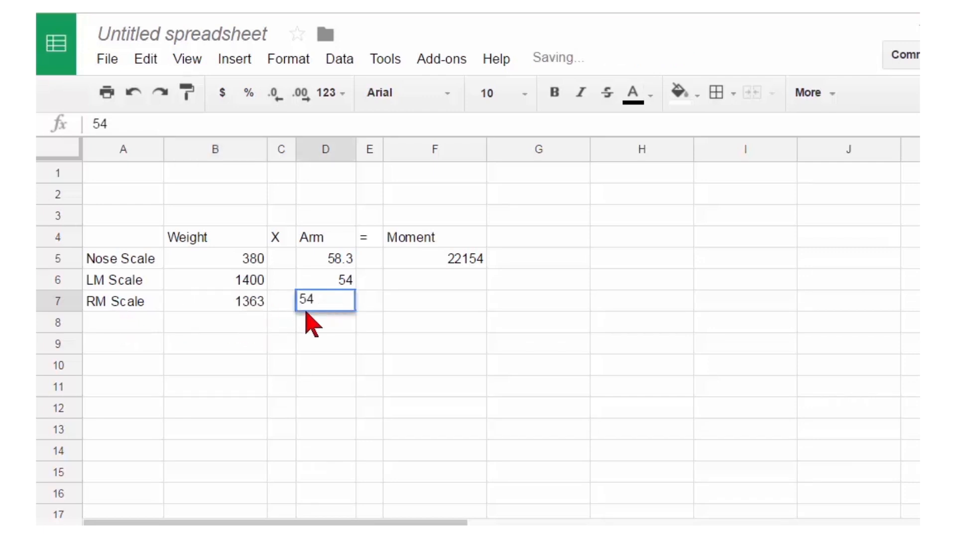
# Total the weights in B9 with a SUM formula over the range B5:B8
pyautogui.click(452, 309)
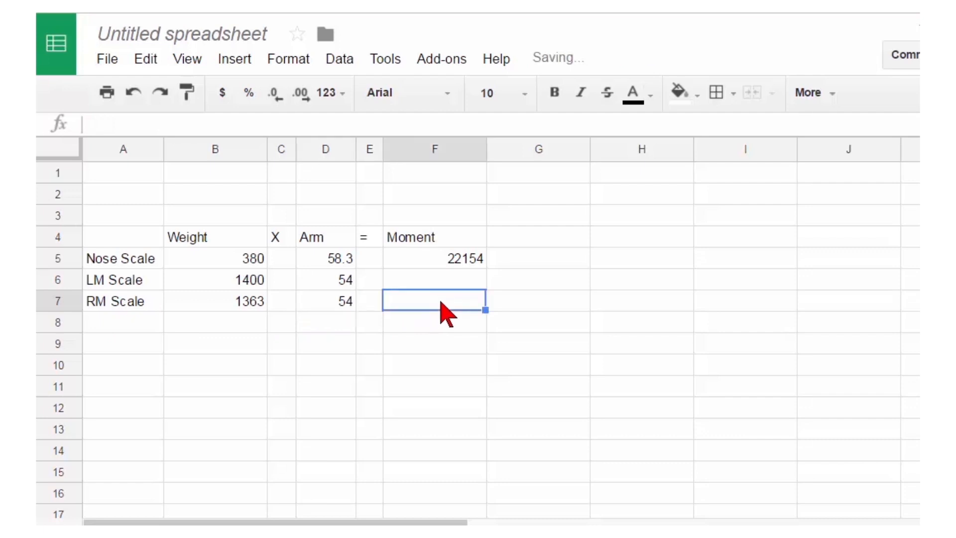
pyautogui.click(232, 261)
pyautogui.moveTo(219, 271); pyautogui.dragTo(219, 323)
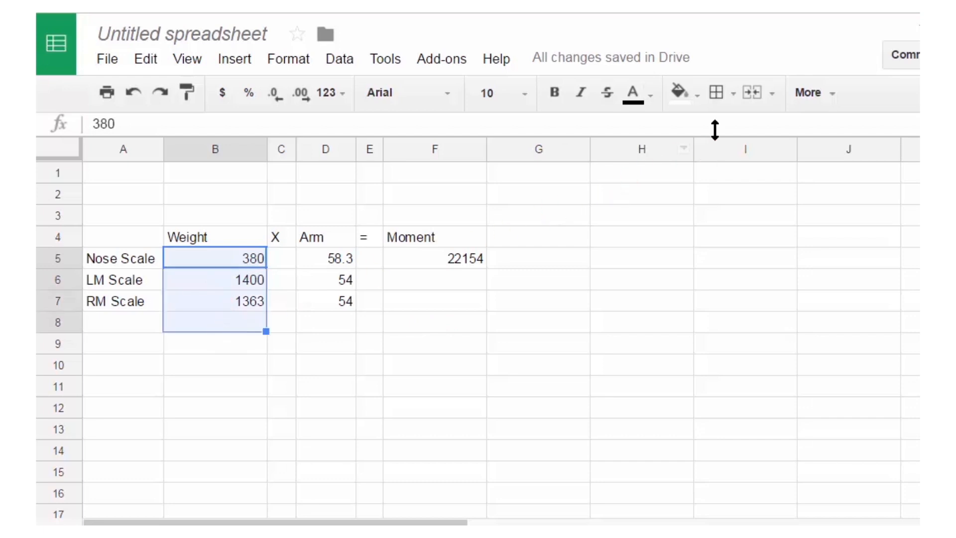
pyautogui.click(829, 97)
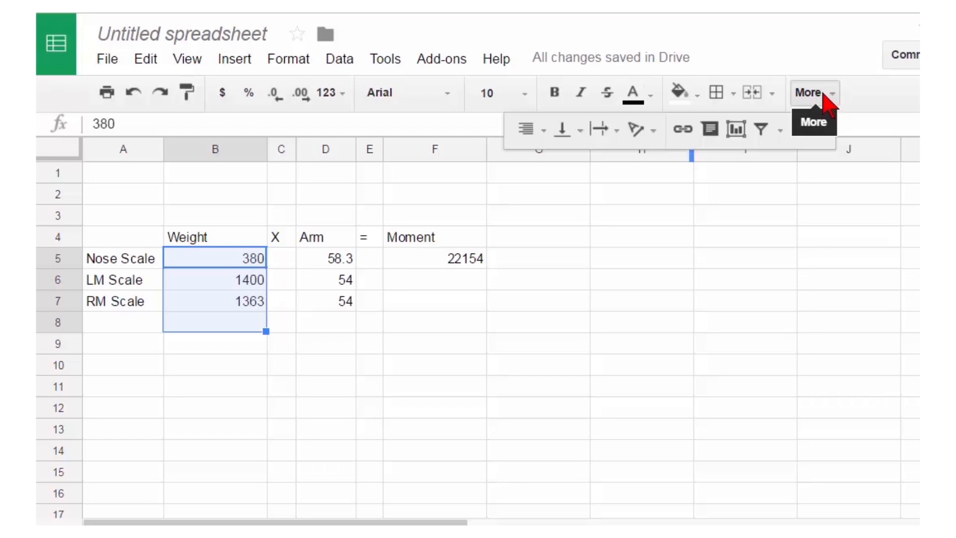
pyautogui.click(826, 100)
pyautogui.click(834, 100)
pyautogui.click(807, 135)
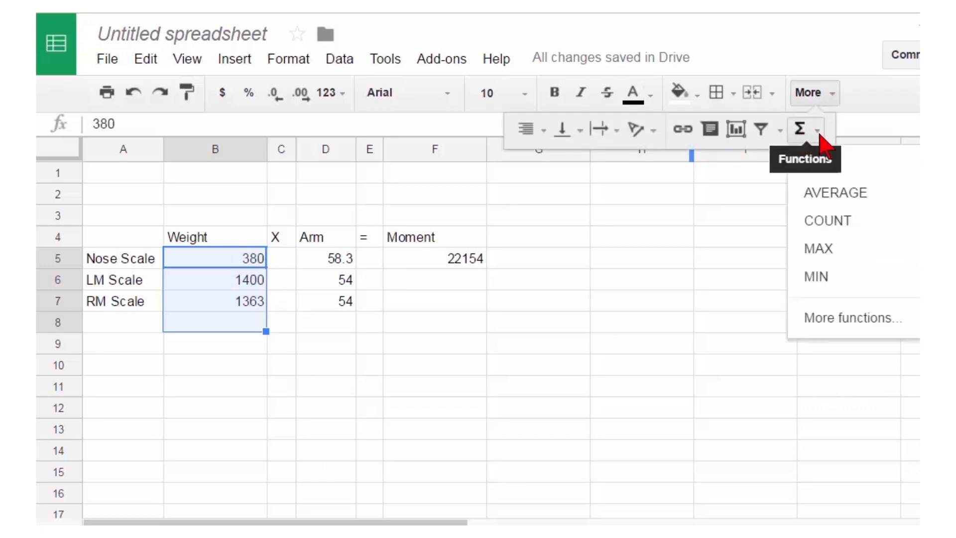
pyautogui.click(819, 164)
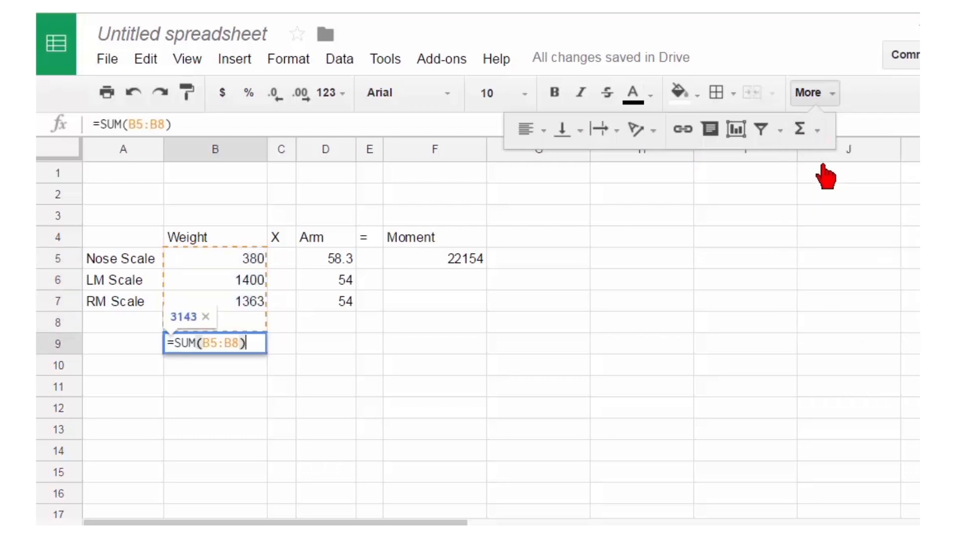
pyautogui.press('Return')
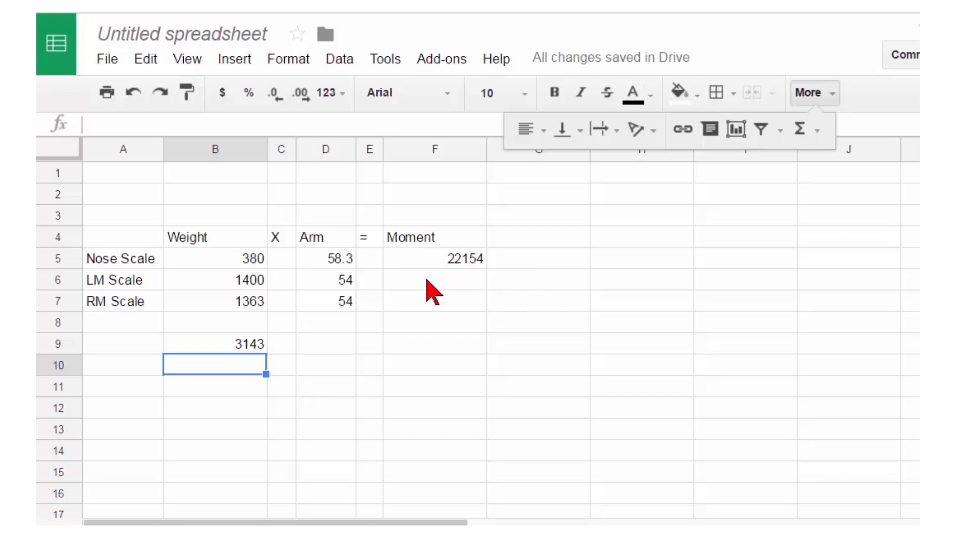
# Copy the Nose Scale moment formula from F5 into F6:F7 for the LM Scale and RM Scale rows
pyautogui.click(438, 260)
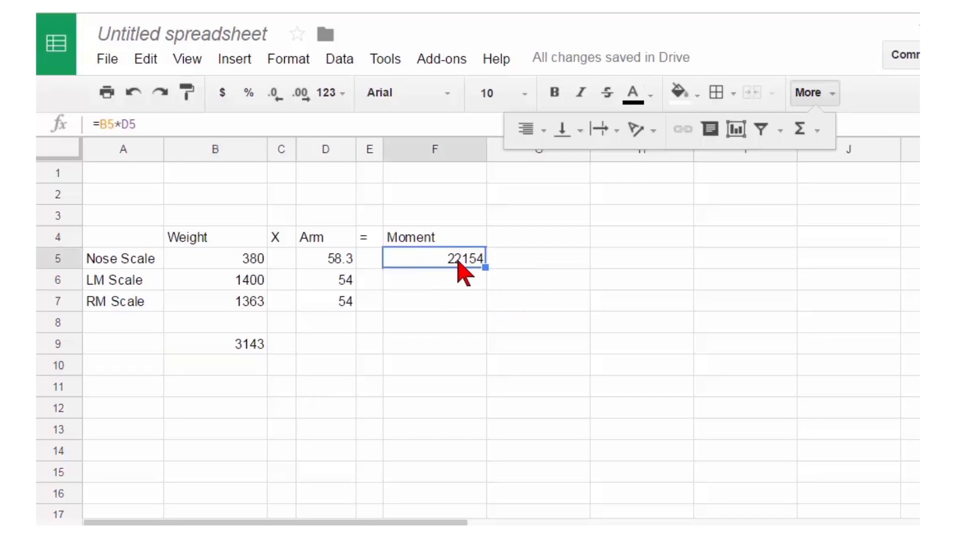
pyautogui.click(146, 59)
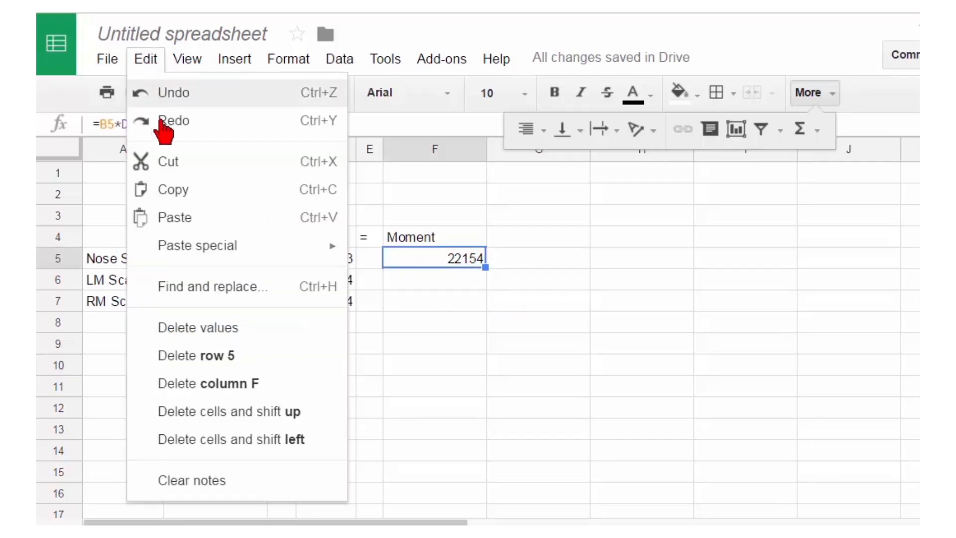
pyautogui.click(208, 191)
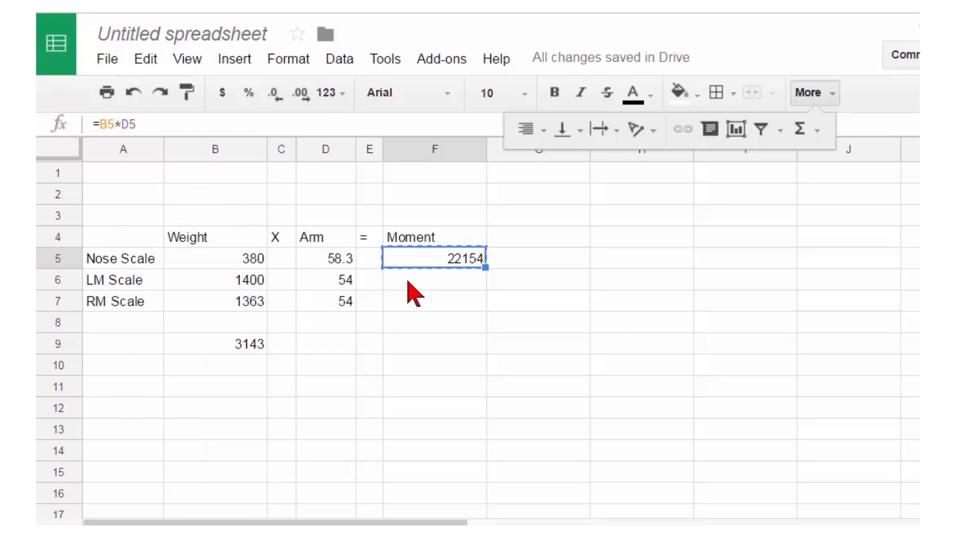
pyautogui.moveTo(436, 287); pyautogui.dragTo(418, 309)
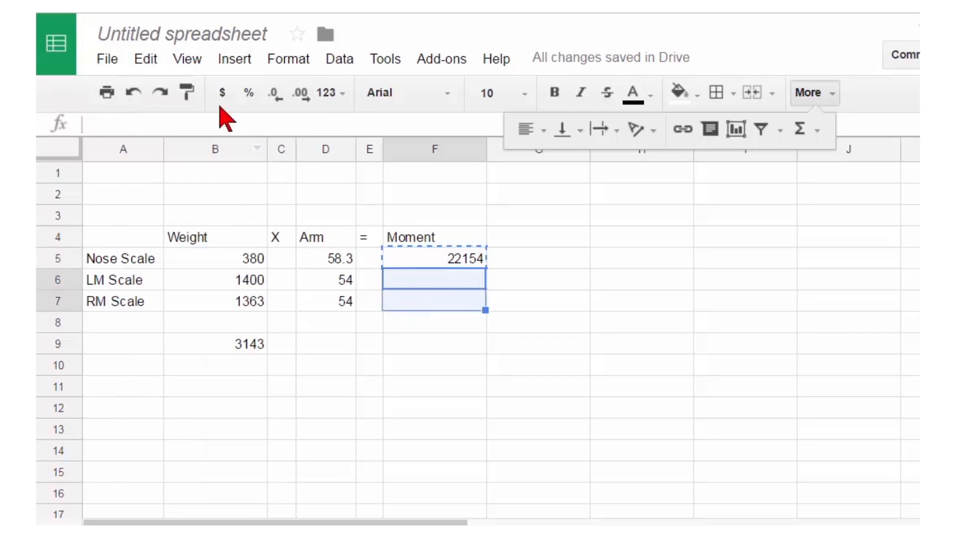
pyautogui.click(145, 59)
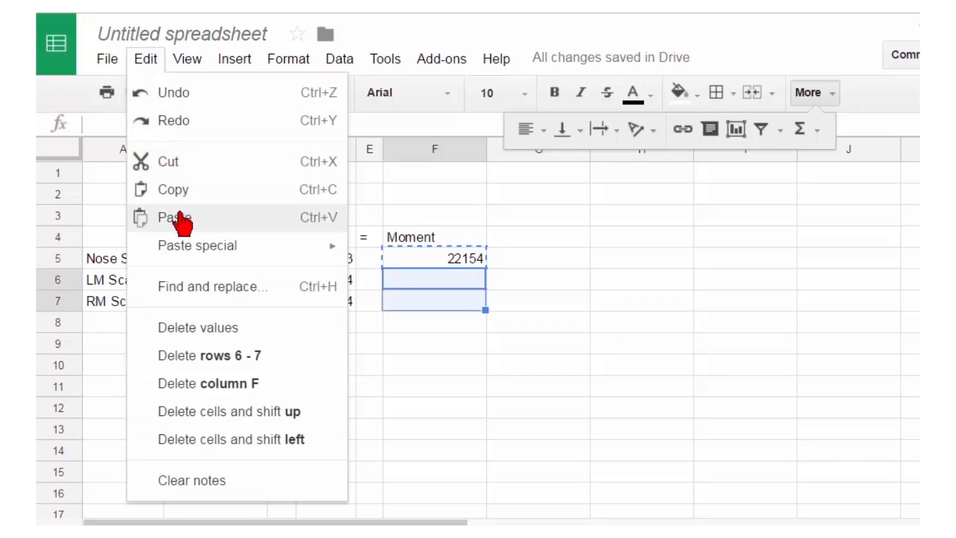
pyautogui.click(233, 230)
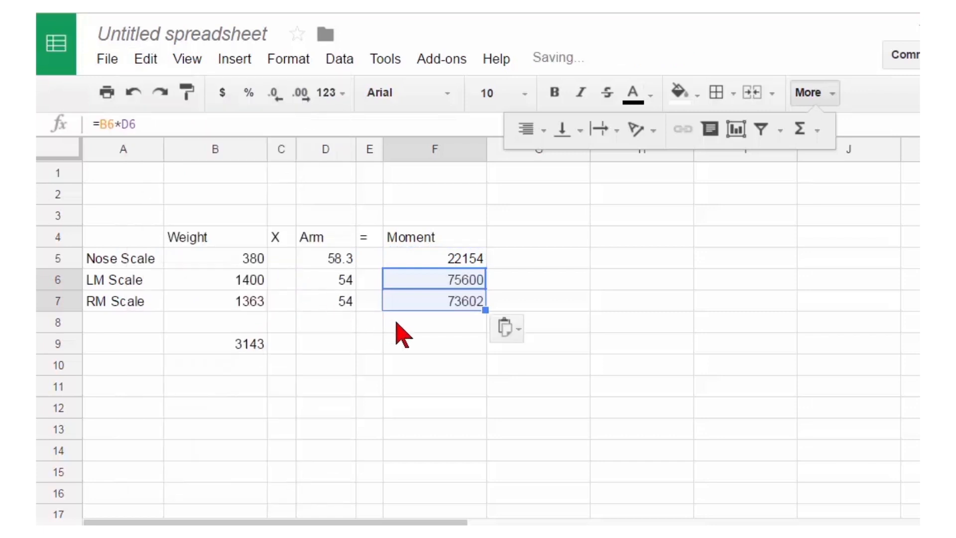
# Total the moments in F9 with a SUM formula over the range F5:F8
pyautogui.click(429, 329)
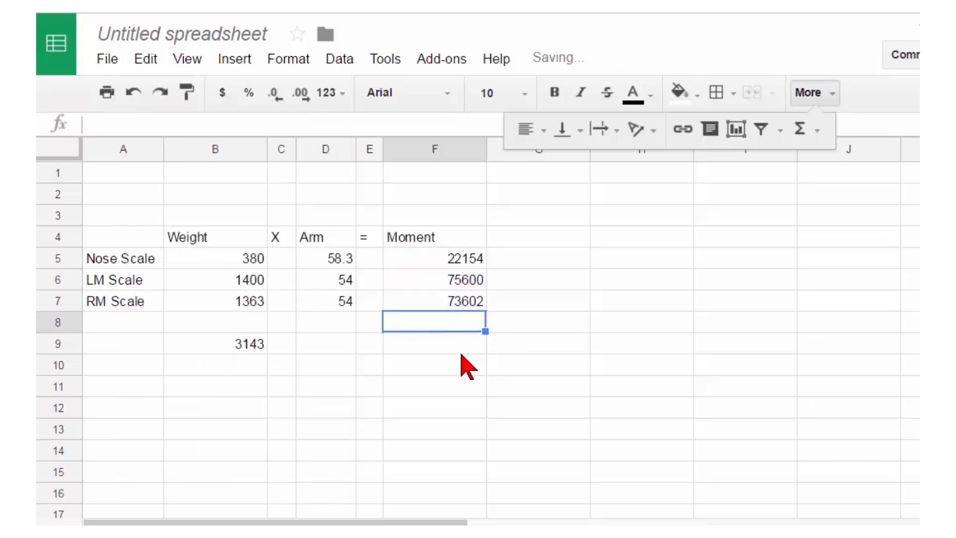
pyautogui.click(432, 261)
pyautogui.moveTo(432, 259); pyautogui.dragTo(444, 323)
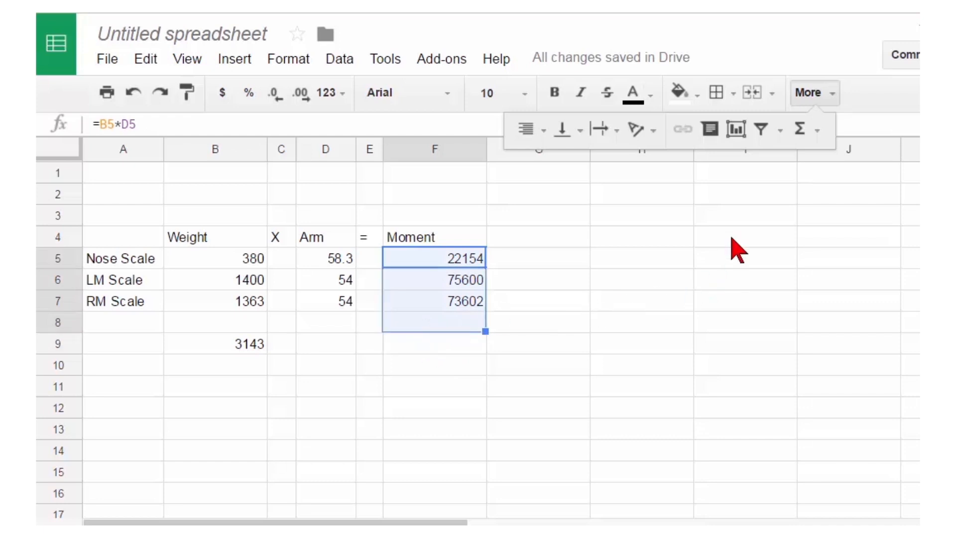
pyautogui.click(818, 130)
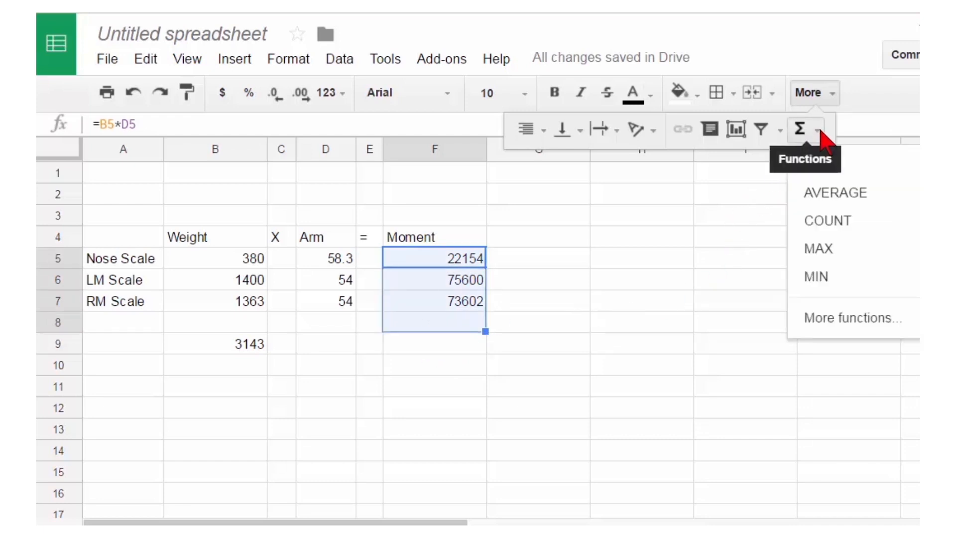
pyautogui.click(819, 166)
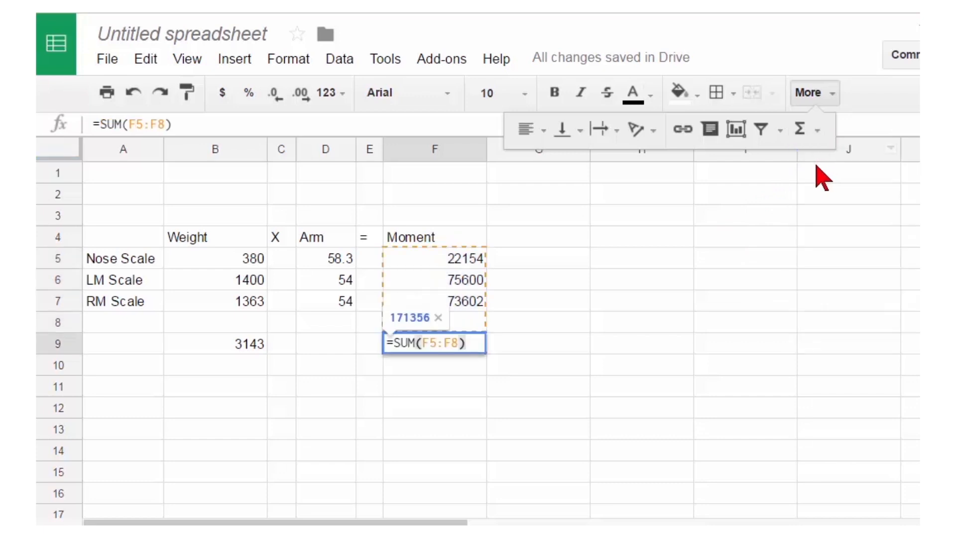
pyautogui.press('Return')
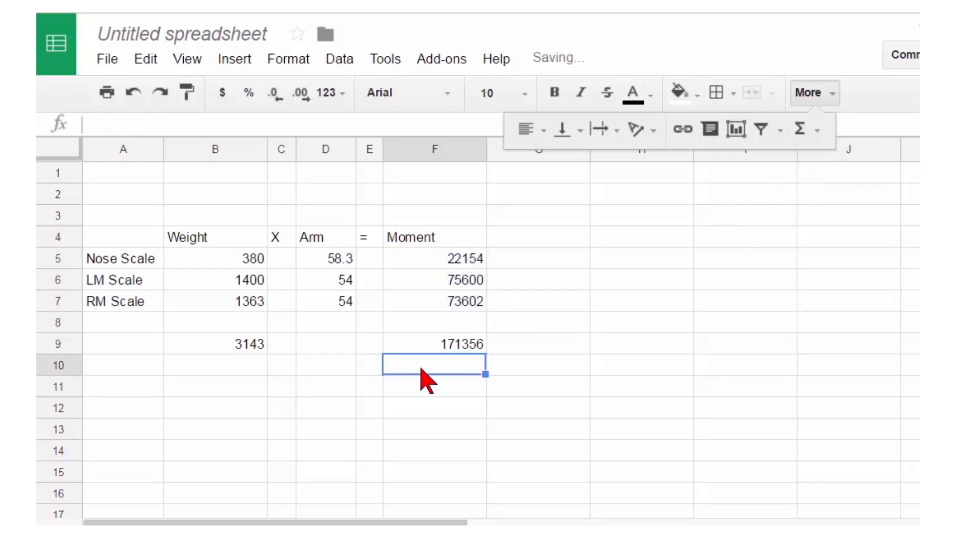
# Enter the label "EWCG" in B11 and a literal equals sign as text in C11
pyautogui.click(323, 387)
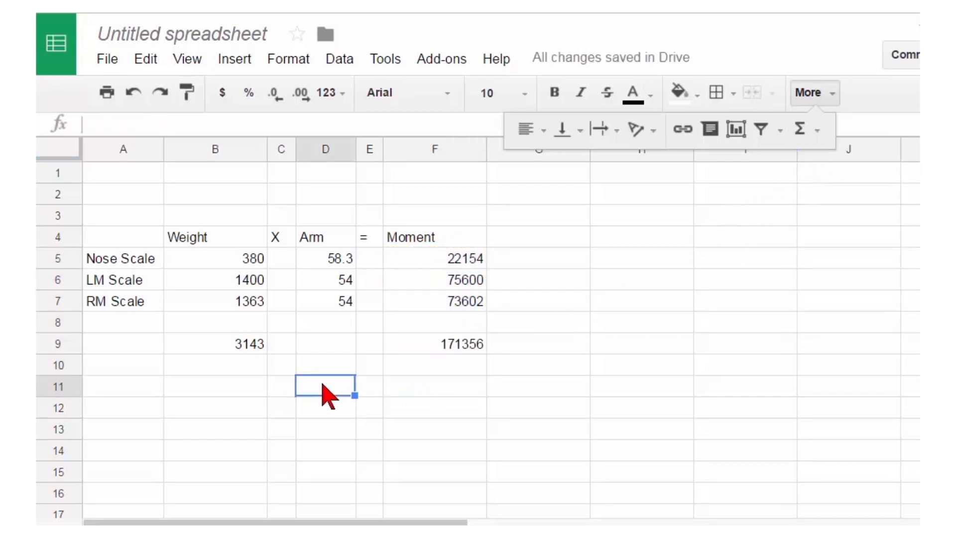
pyautogui.click(236, 388)
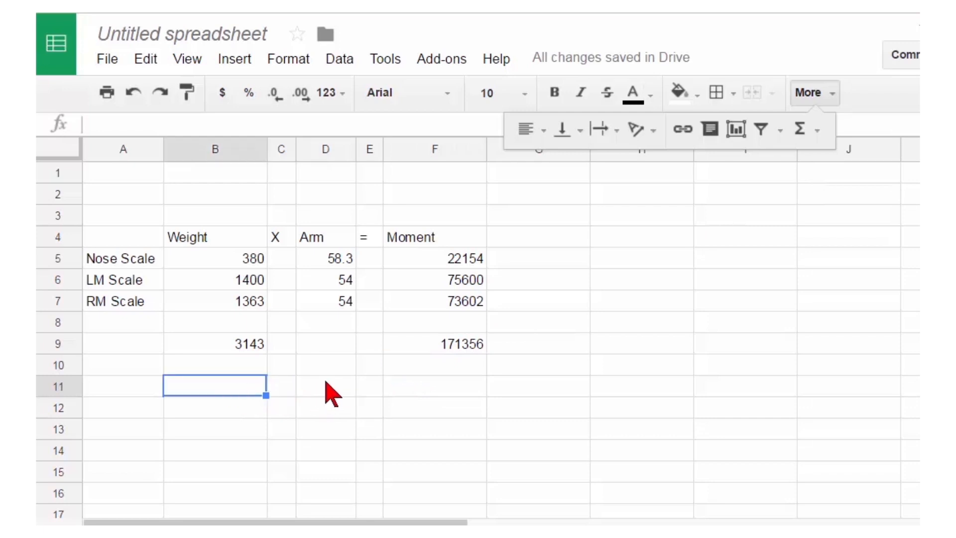
pyautogui.write('EWCG')
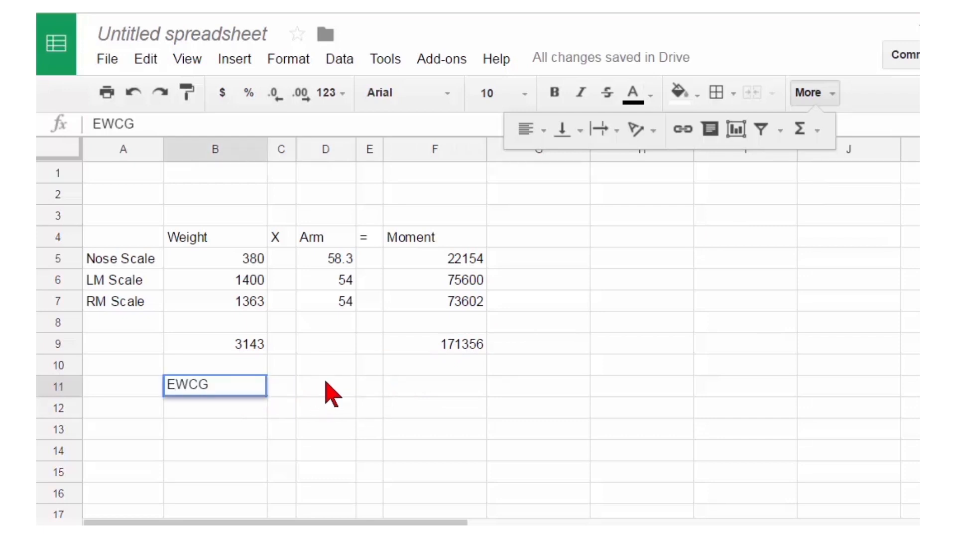
pyautogui.press('Tab')
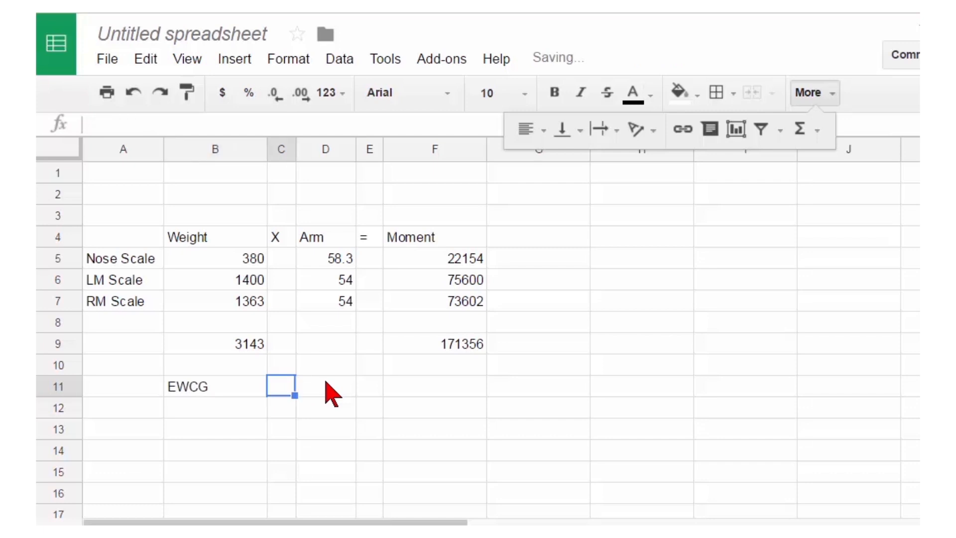
pyautogui.write("'=")
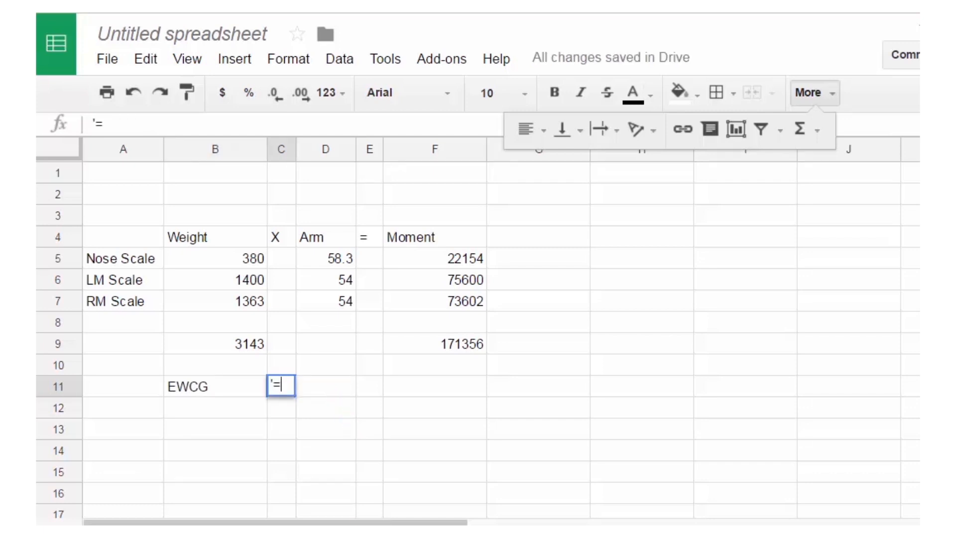
pyautogui.press('Tab')
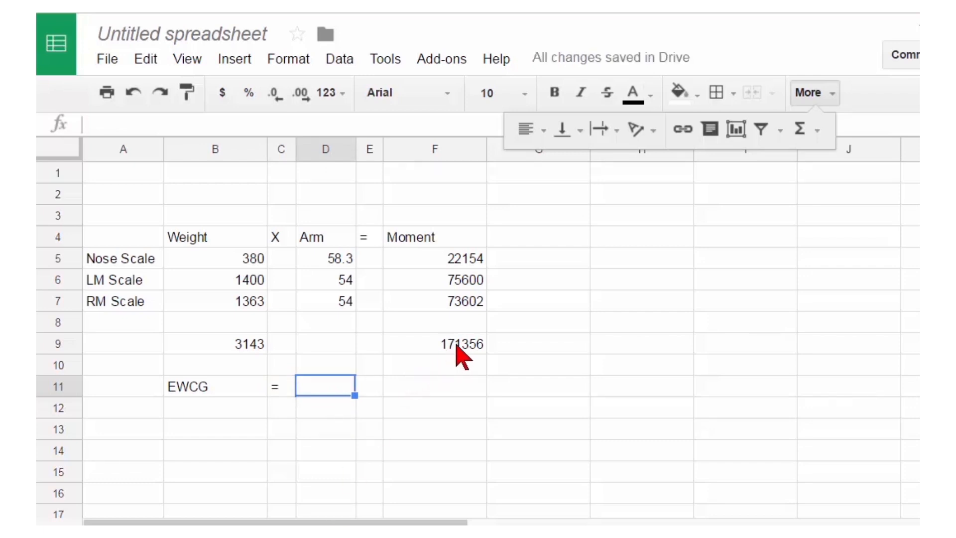
# Calculate the EWCG in D11 with a formula dividing the total moment in F9 by the total weight in B9
pyautogui.write('=')
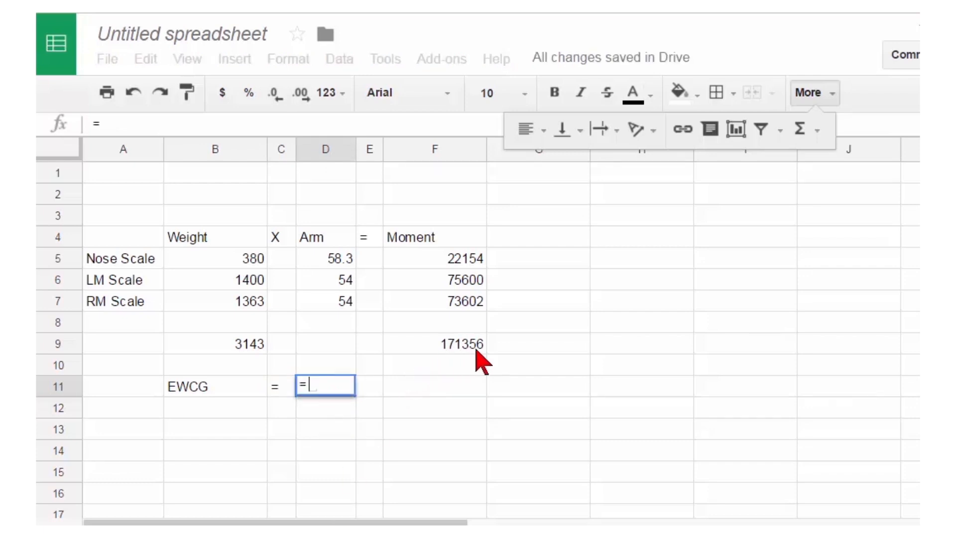
pyautogui.click(467, 344)
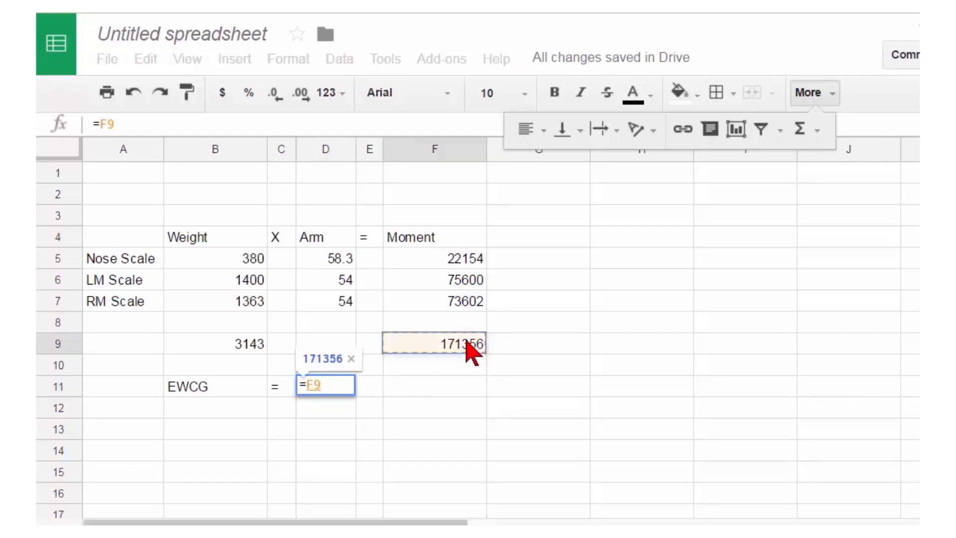
pyautogui.write('/')
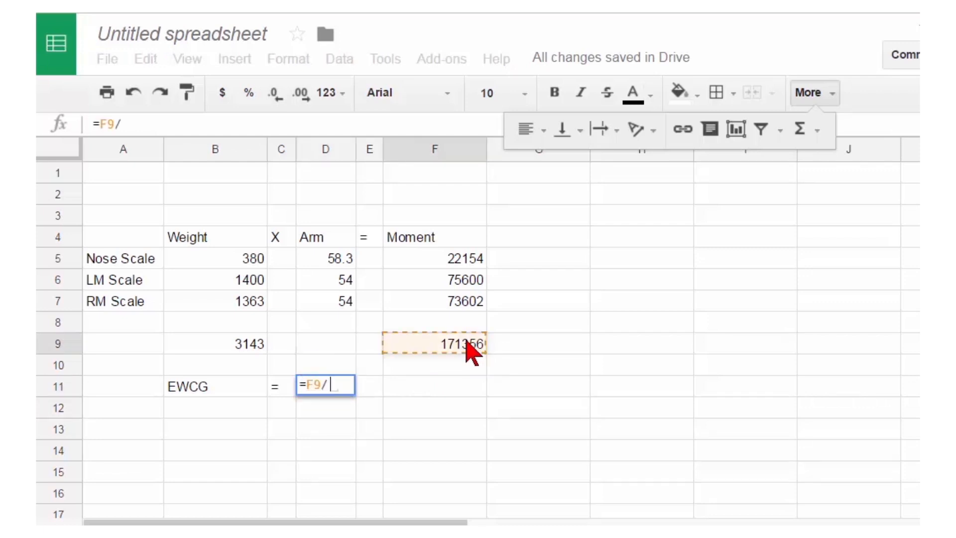
pyautogui.click(244, 349)
pyautogui.press('Return')
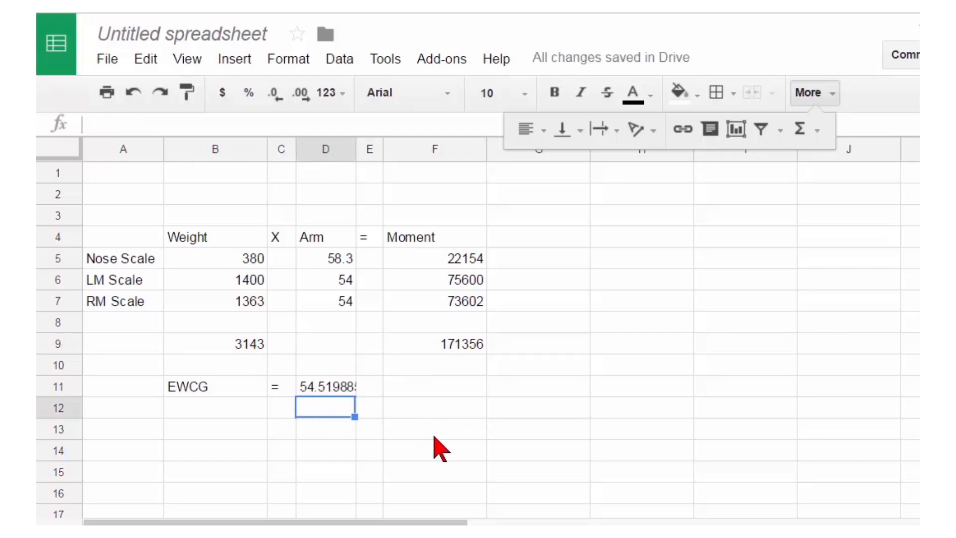
# Rename the spreadsheet as "Weight and Balance Calculator"
pyautogui.click(265, 33)
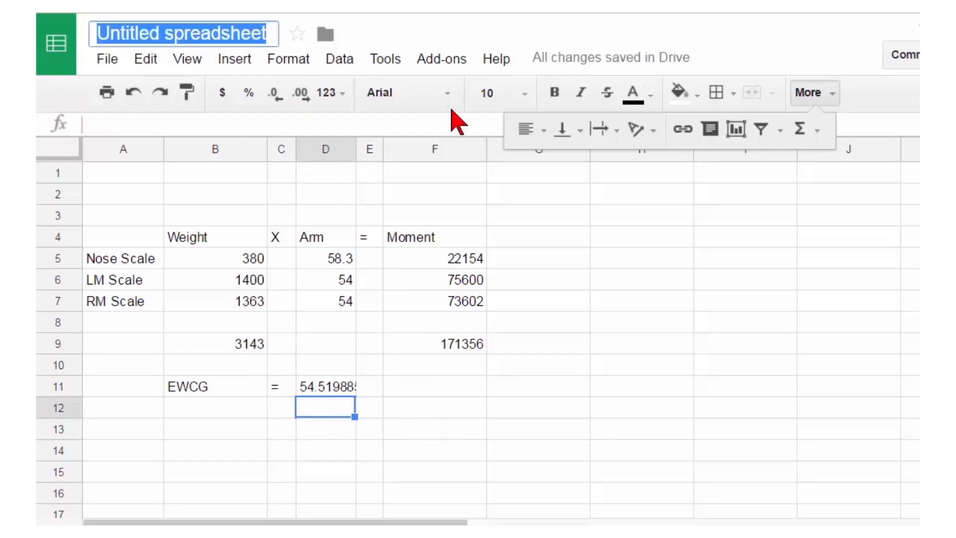
pyautogui.write('Weight')
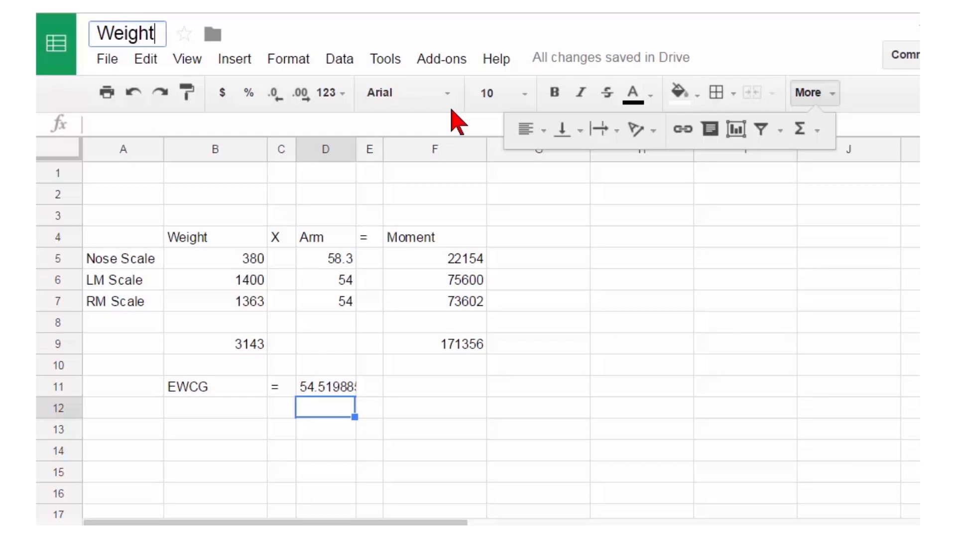
pyautogui.write(' and B')
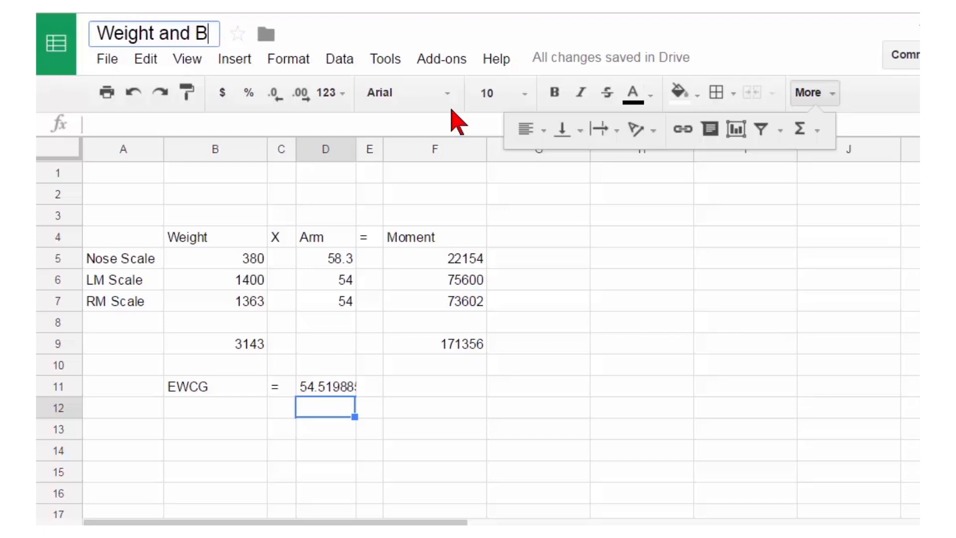
pyautogui.write('alance Calculator')
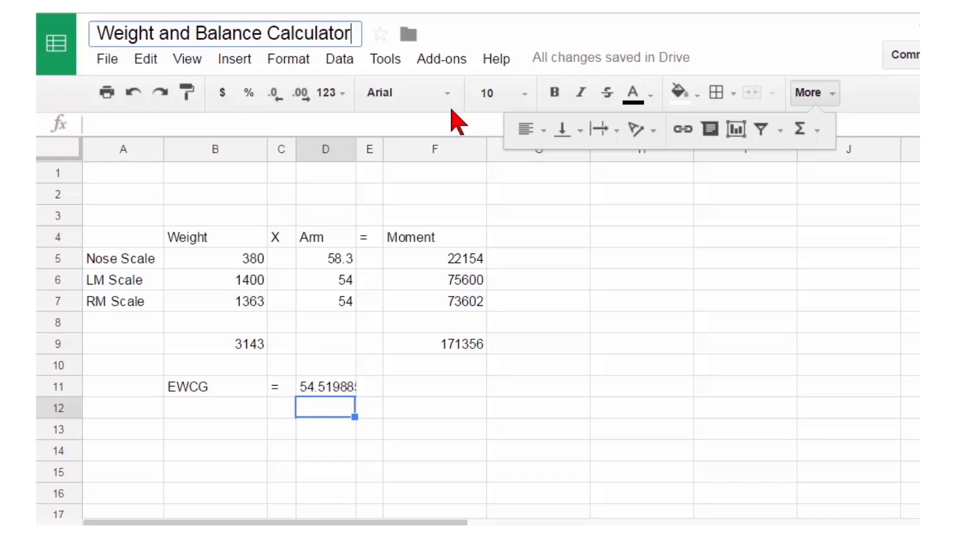
pyautogui.press('Return')
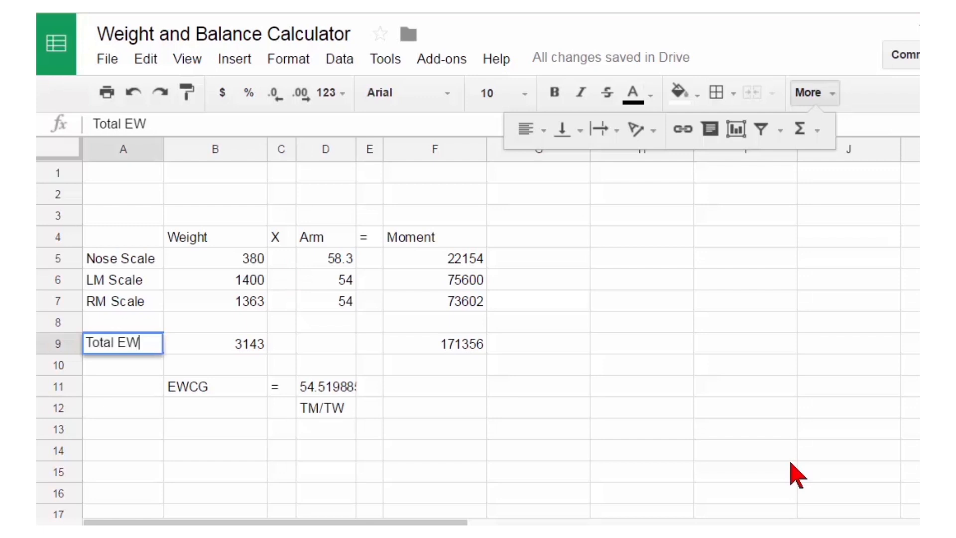
# Finish the "Total EW" label in A9 and enter the label "Total Moment" in G9
pyautogui.press('Tab')
pyautogui.press('Tab')
pyautogui.press('Tab')
pyautogui.press('Tab')
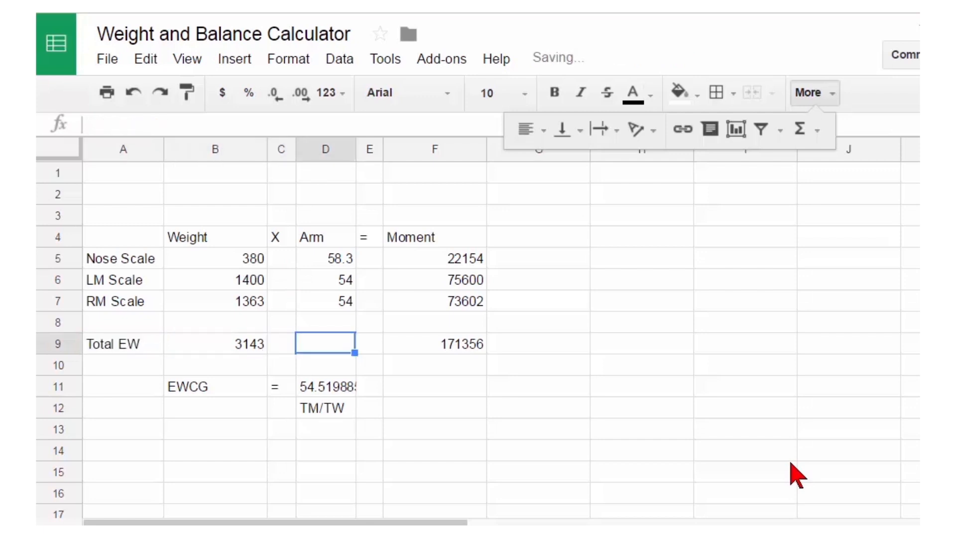
pyautogui.press('Tab')
pyautogui.press('Tab')
pyautogui.write('To')
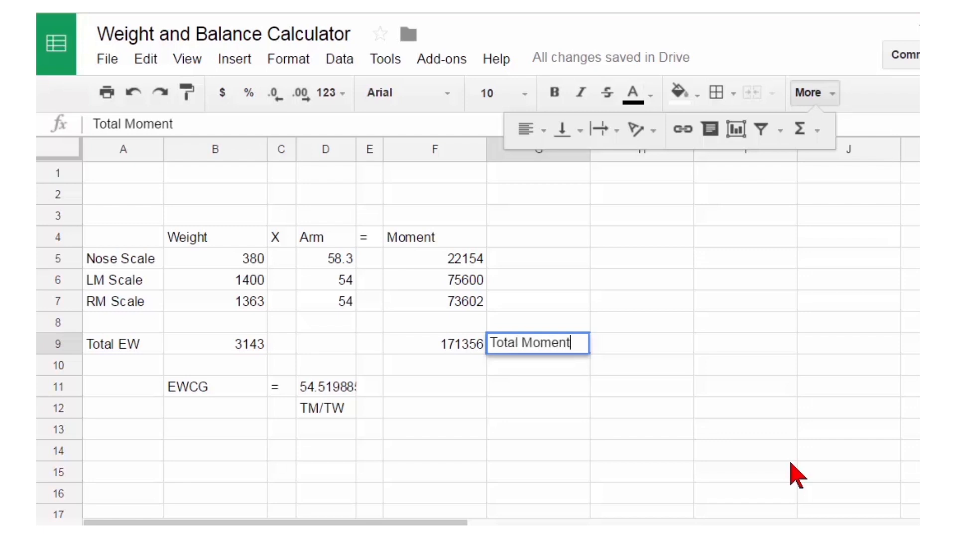
pyautogui.write('tal Moment')
pyautogui.press('Return')
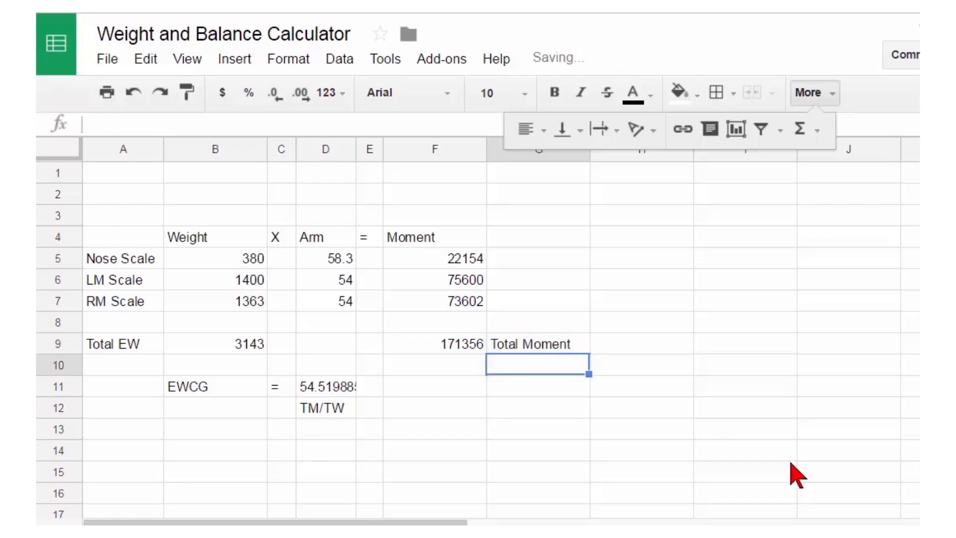
# Fill the three scale weight cells B5:B7 with yellow
pyautogui.click(225, 259)
pyautogui.moveTo(224, 261); pyautogui.dragTo(218, 308)
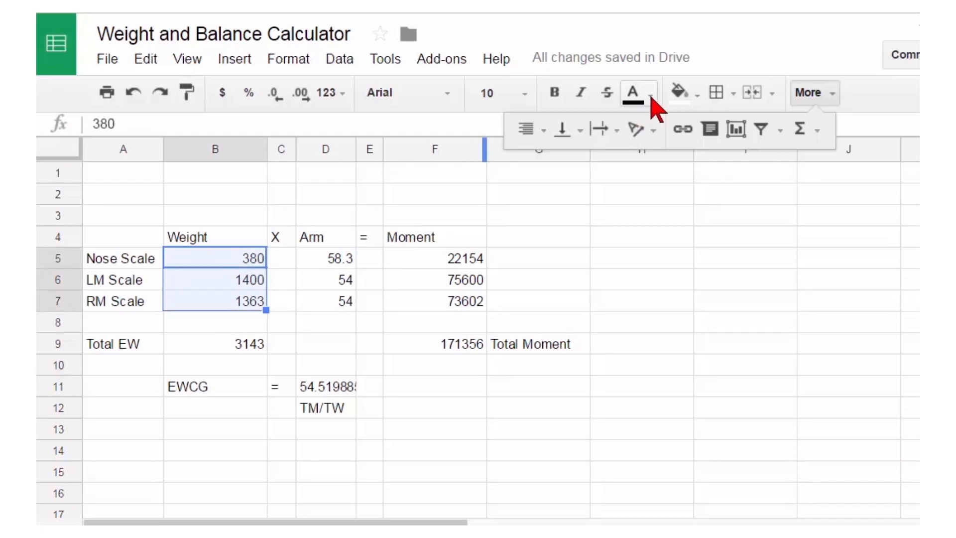
pyautogui.click(702, 102)
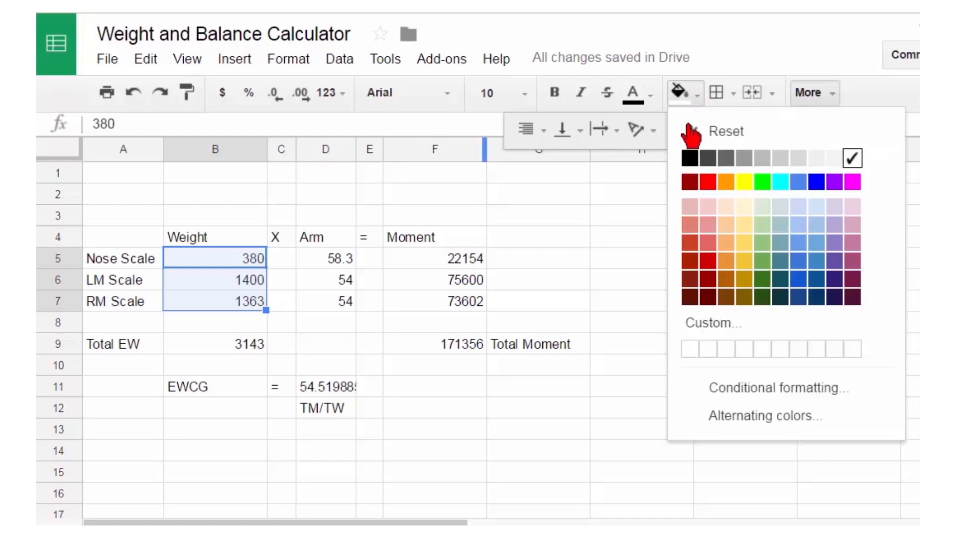
pyautogui.click(744, 182)
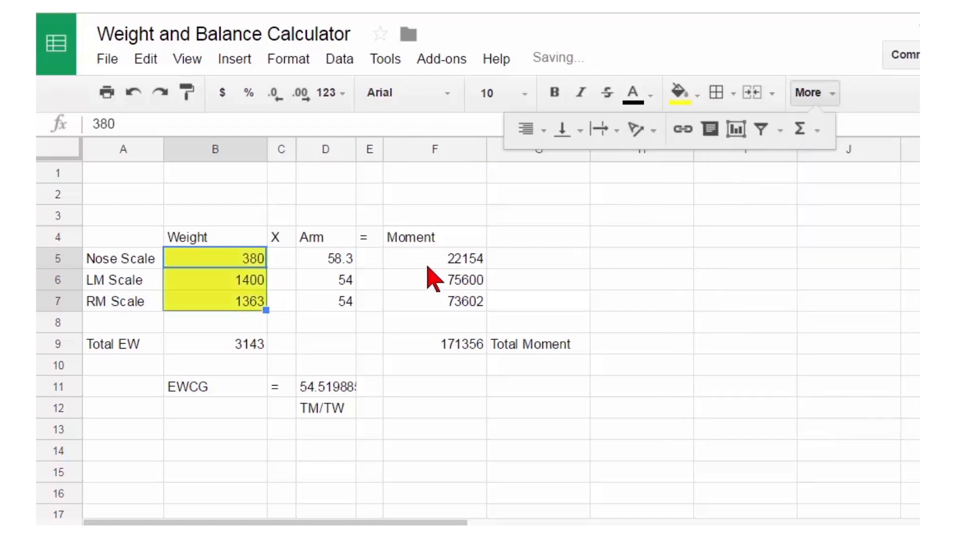
# Fill the three arm value cells D5:D7 with the same yellow as the weights
pyautogui.moveTo(331, 258); pyautogui.dragTo(335, 302)
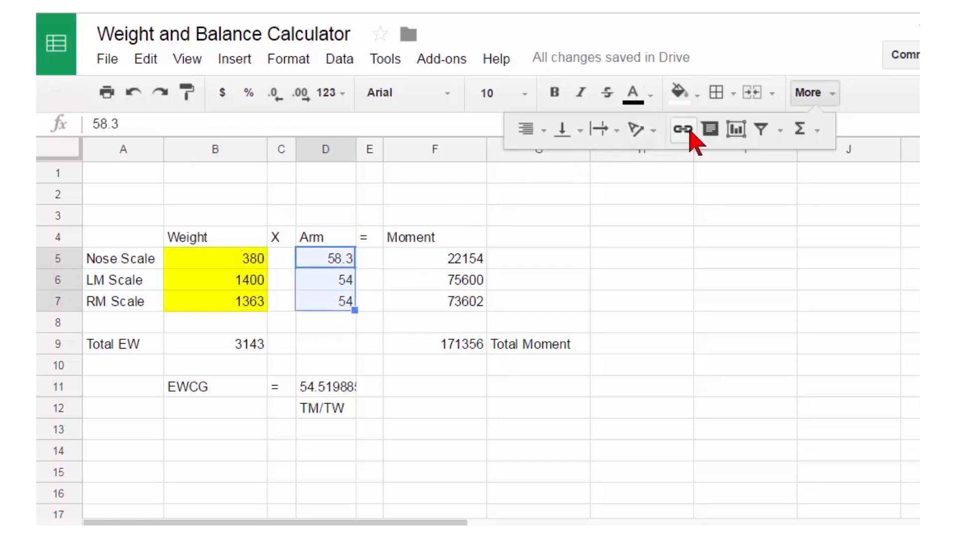
pyautogui.click(817, 131)
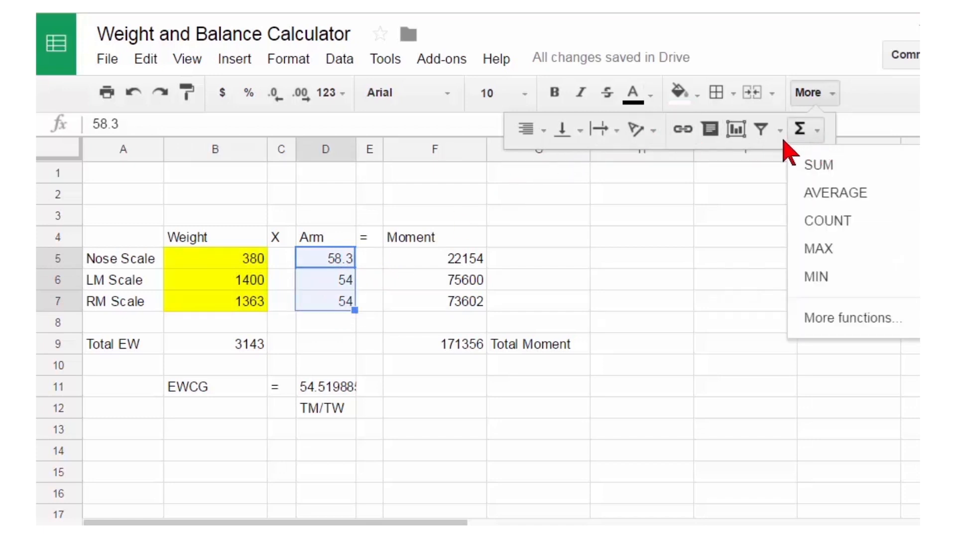
pyautogui.click(698, 97)
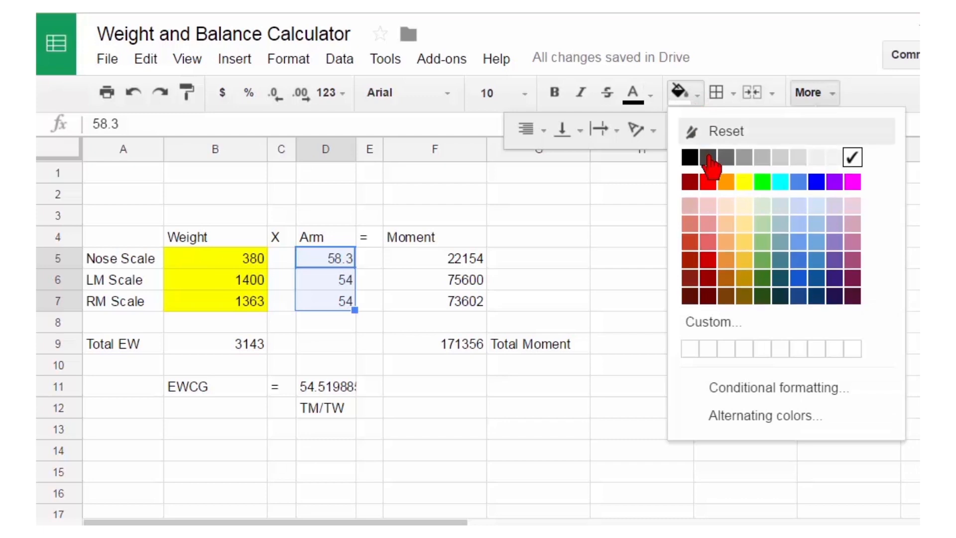
pyautogui.click(745, 185)
pyautogui.click(390, 350)
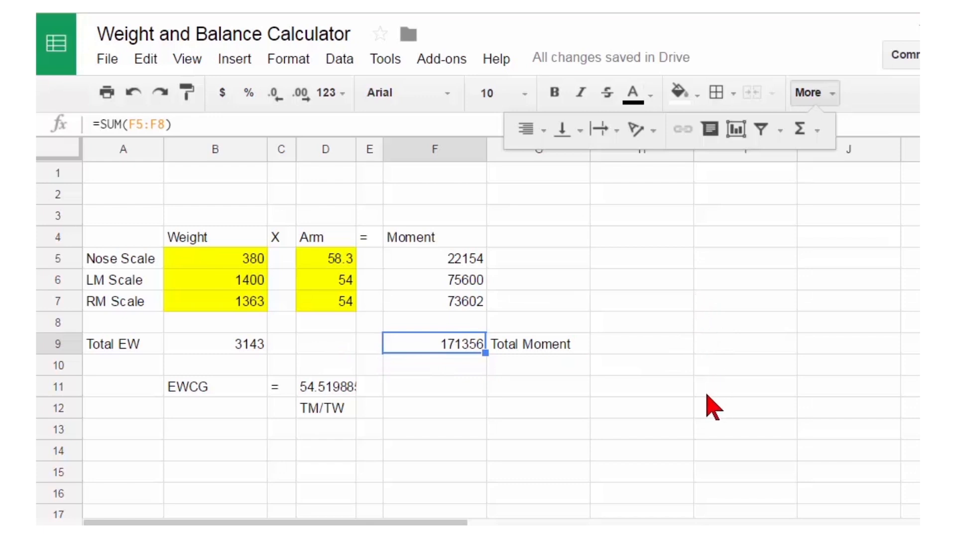
# Try an outer border around the EWCG result in B11:D11 and undo it
pyautogui.moveTo(214, 387); pyautogui.dragTo(334, 391)
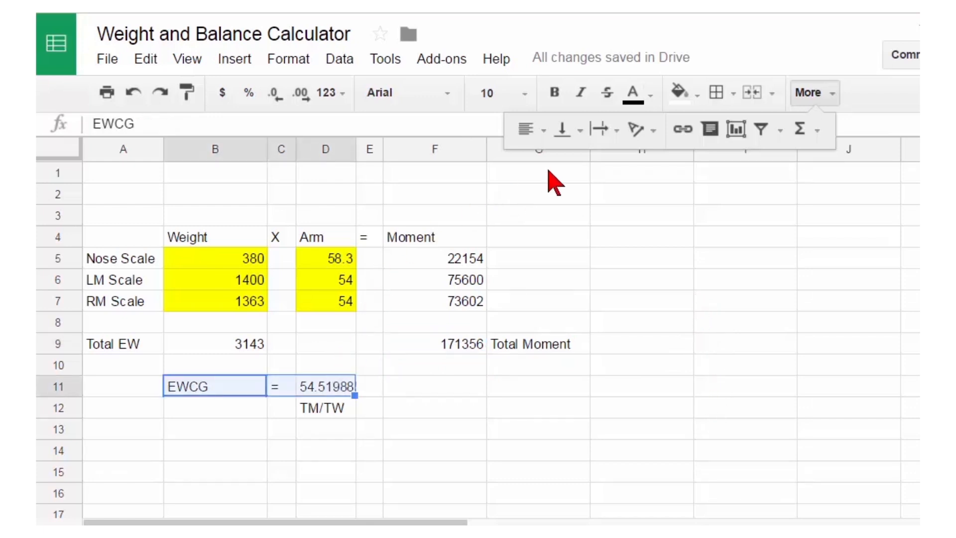
pyautogui.click(731, 97)
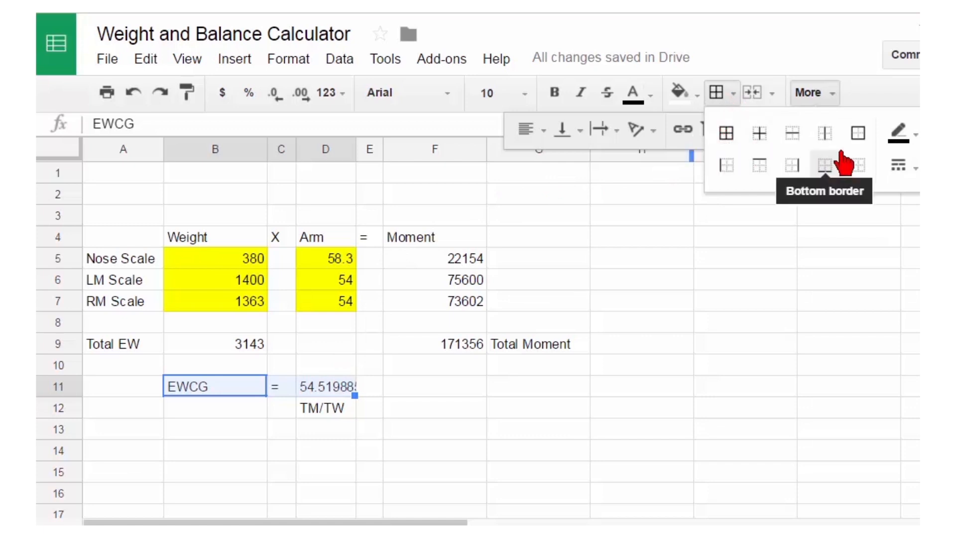
pyautogui.click(857, 135)
pyautogui.click(446, 414)
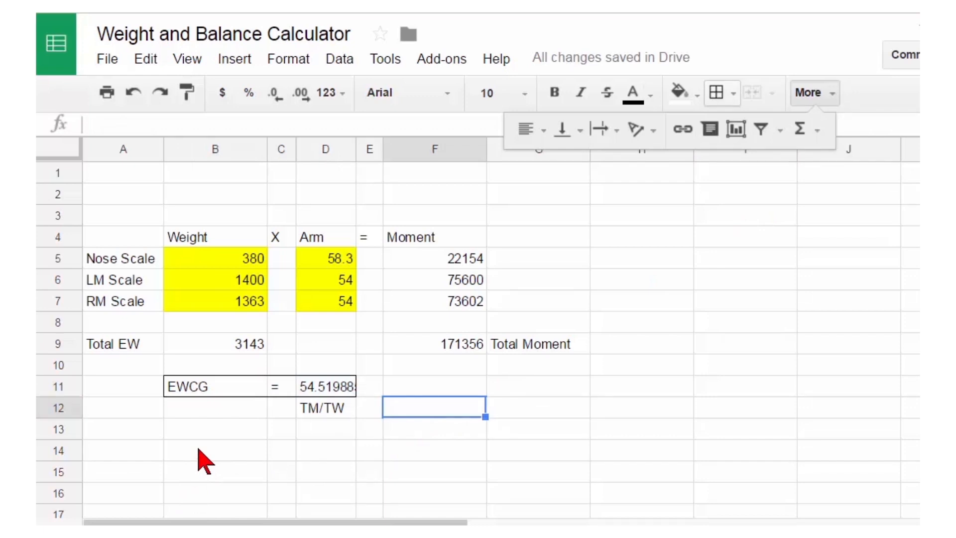
pyautogui.hotkey('ctrl', 'z')
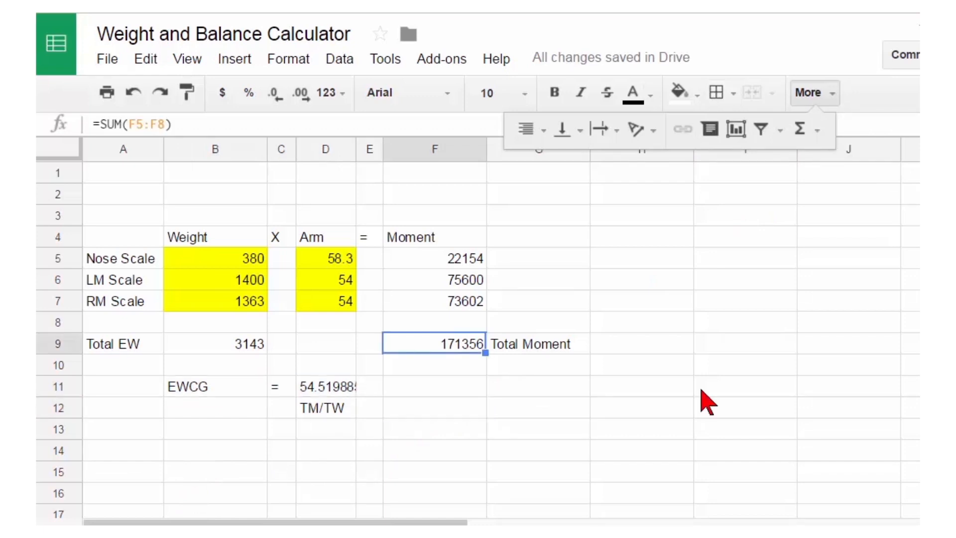